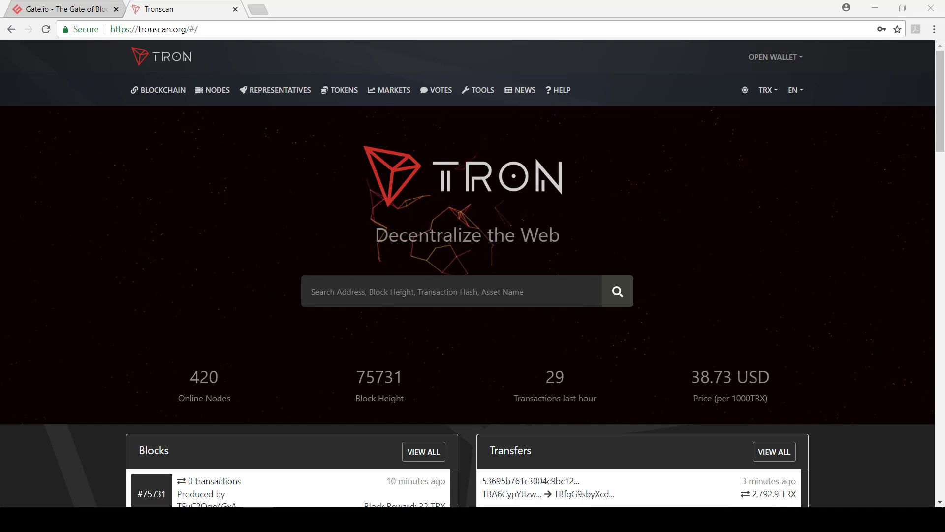
# - Switch to the Gate.io tab and bring up its login and signup page
pyautogui.click(25, 10)
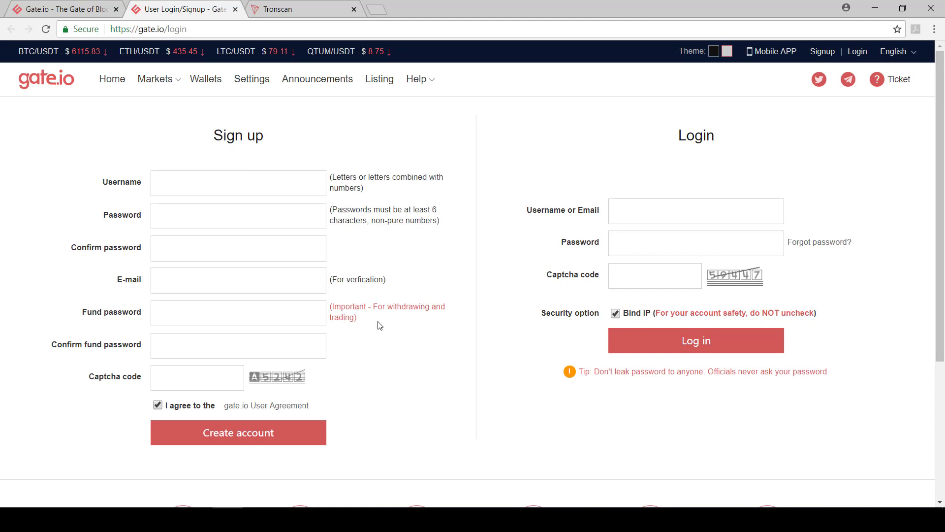
# - Log in to Gate.io with Bind IP off, using the saved username, account password and captcha
pyautogui.click(615, 314)
pyautogui.click(635, 212)
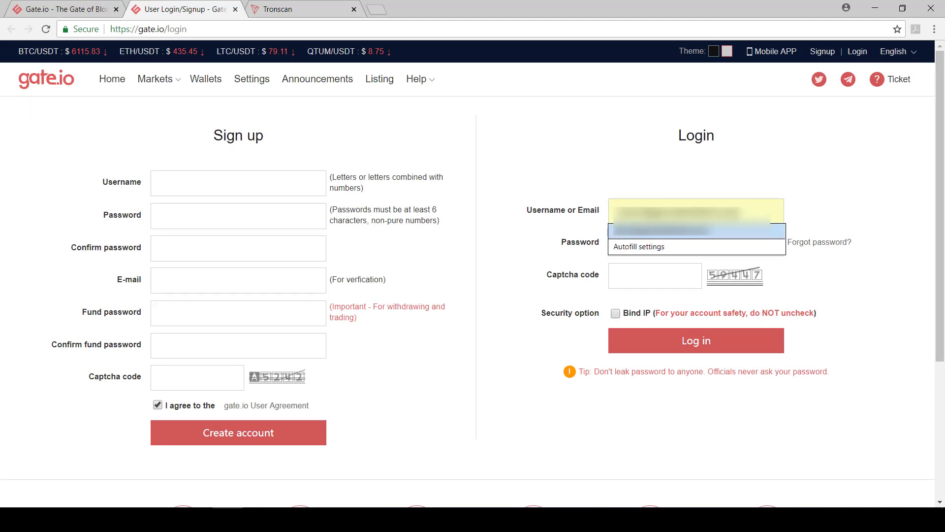
pyautogui.press('Return')
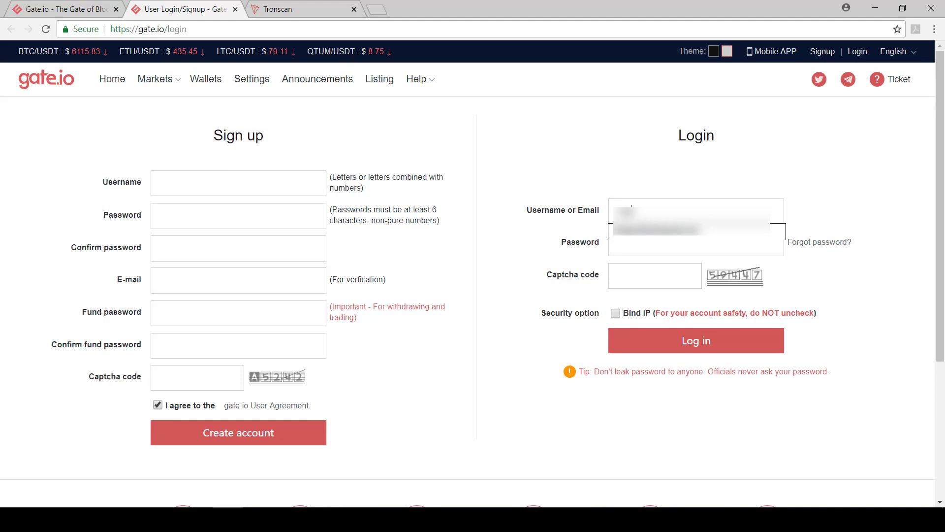
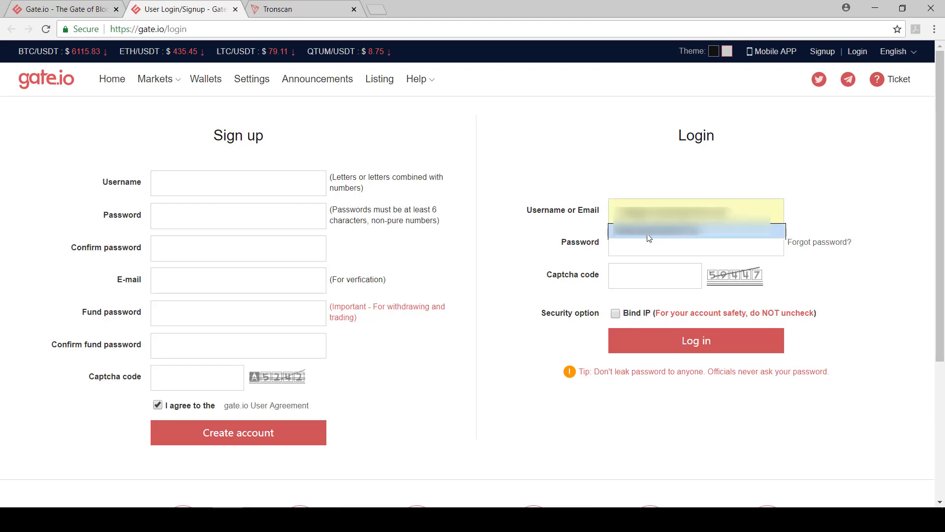
pyautogui.click(647, 240)
pyautogui.write('••••••')
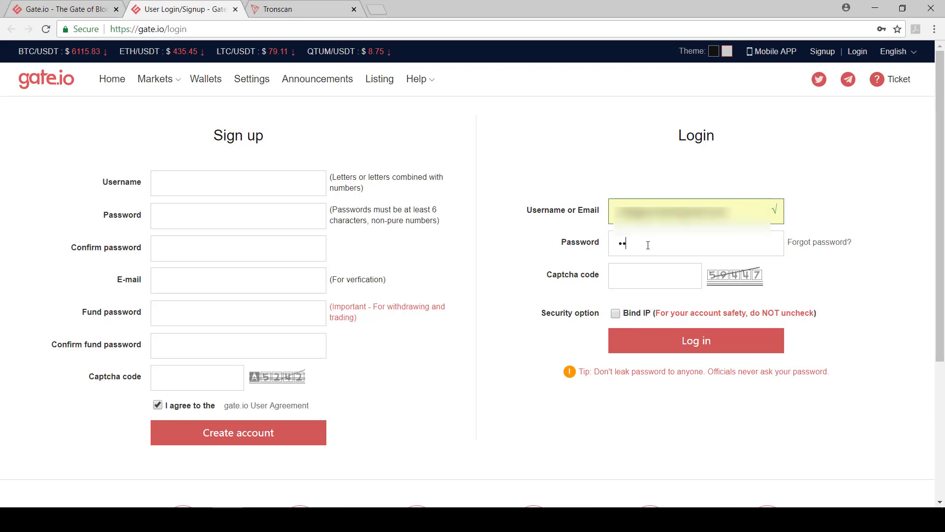
pyautogui.write('••')
pyautogui.click(656, 270)
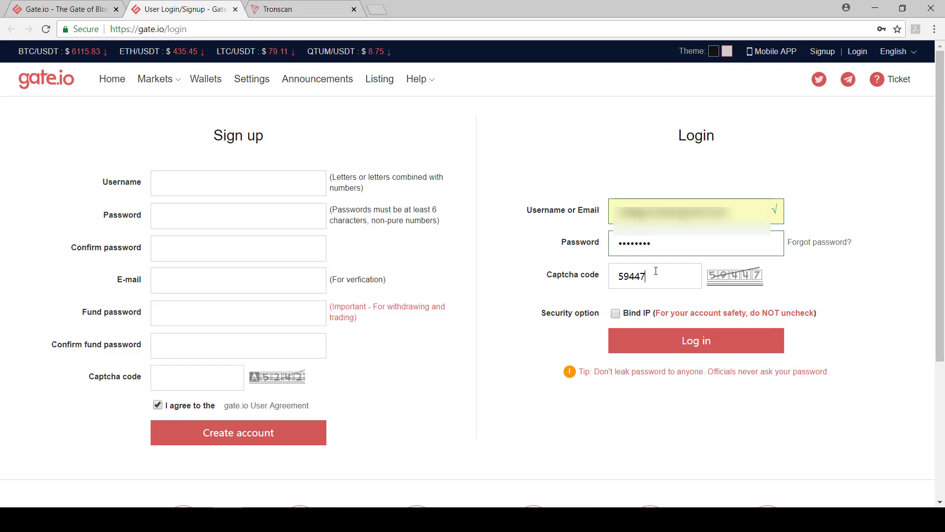
pyautogui.click(670, 350)
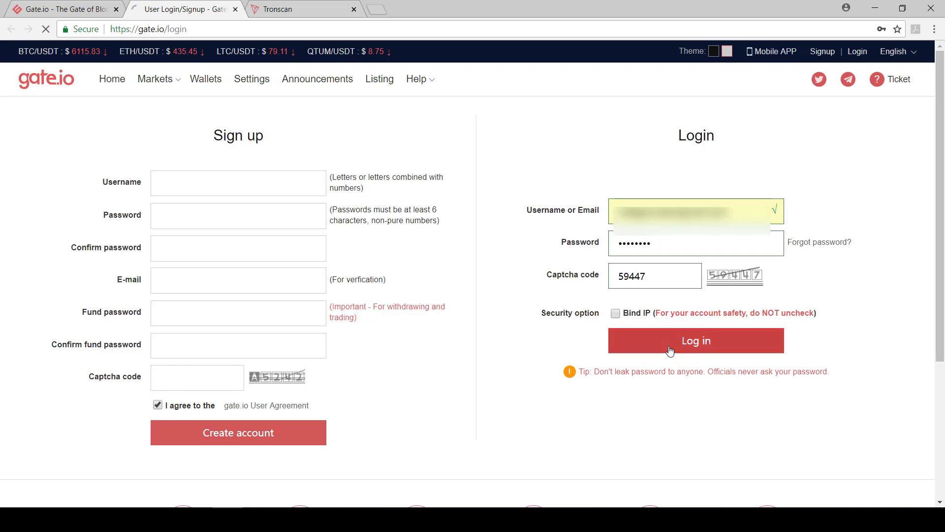
# - Enter the Google Authenticator TOTP code to finish the Gate.io login
pyautogui.click(532, 262)
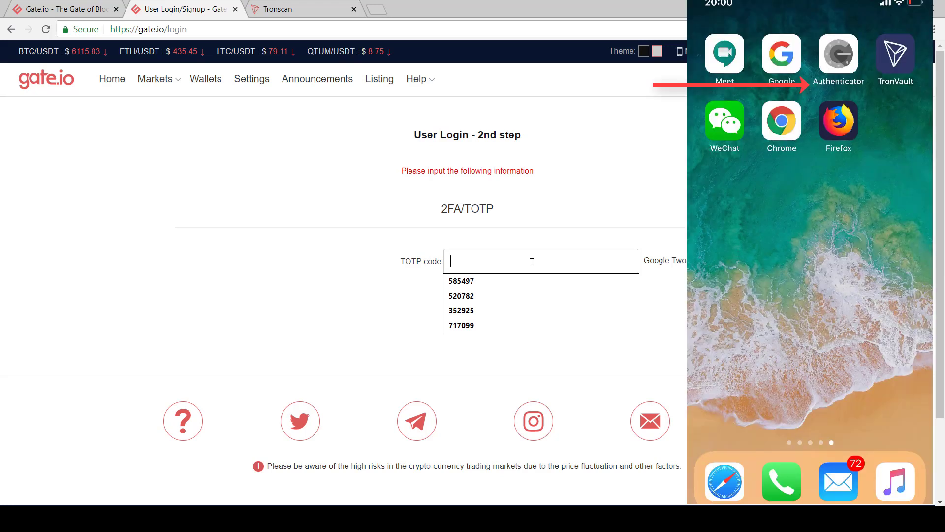
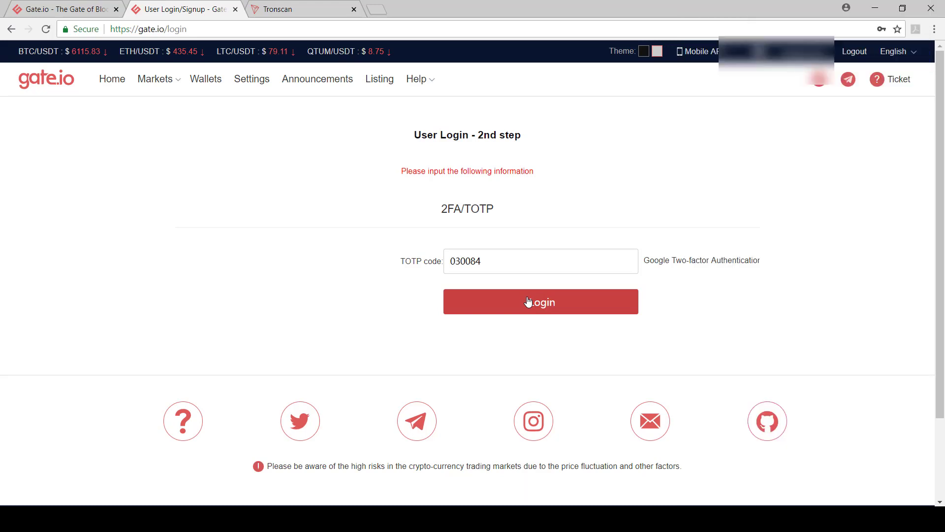
pyautogui.click(528, 301)
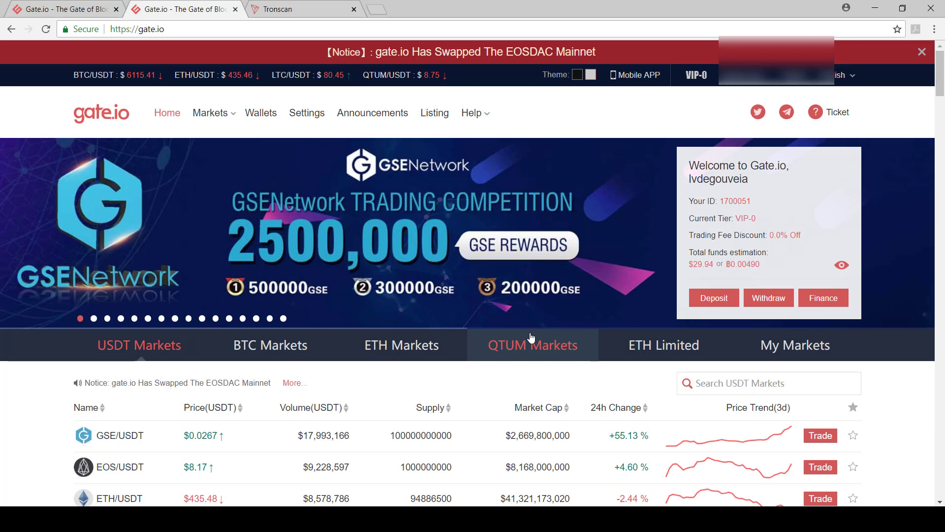
# - View the ETH deposit page, then return to balances showing 0.068746 ETH (~29.94 USD)
pyautogui.click(719, 302)
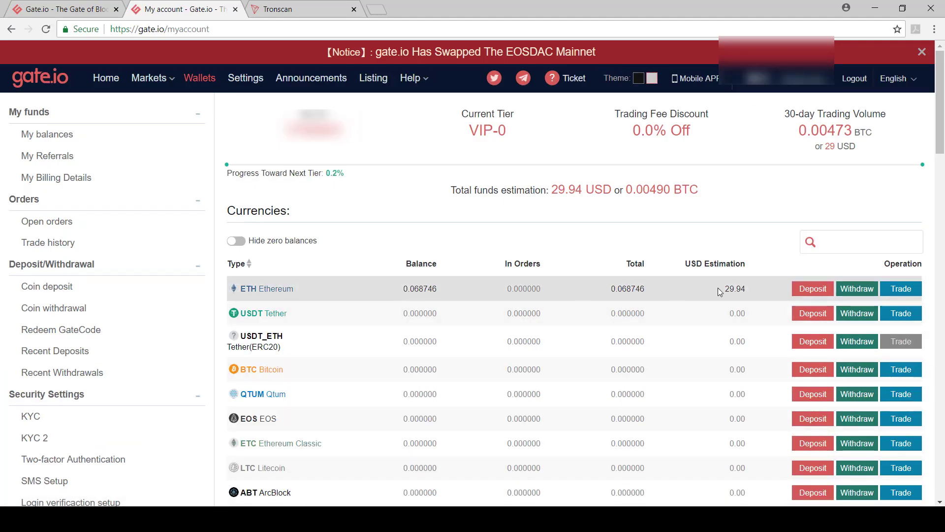
pyautogui.click(803, 290)
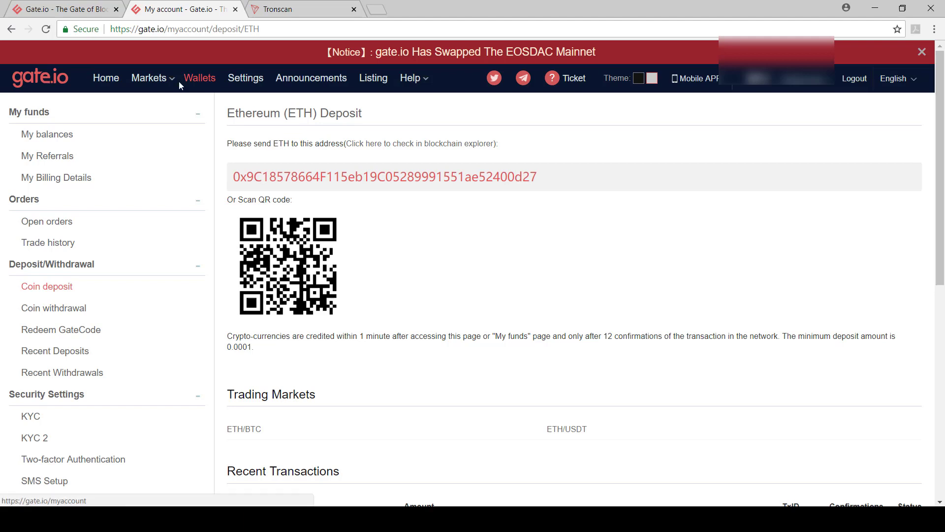
pyautogui.click(8, 25)
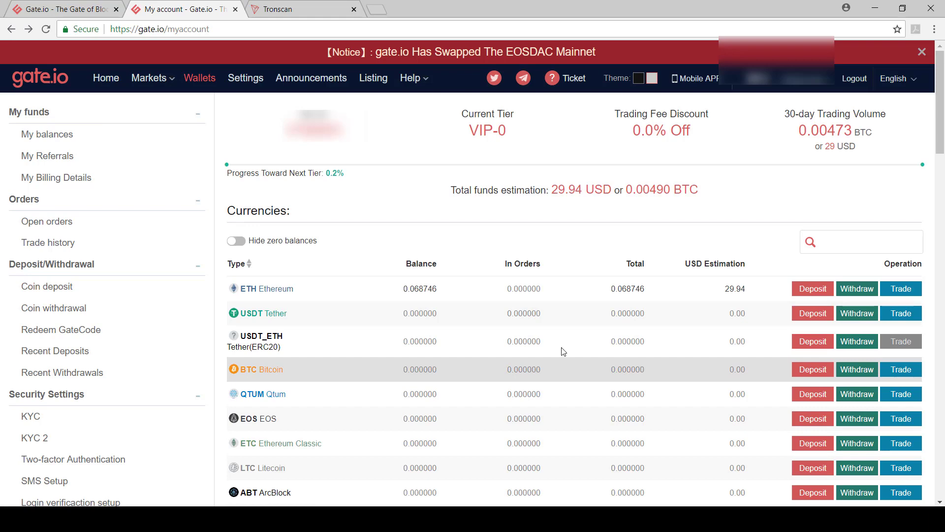
# - Open the TRX/ETH market from the ETH balance by searching 'trx' among ETH markets
pyautogui.click(898, 292)
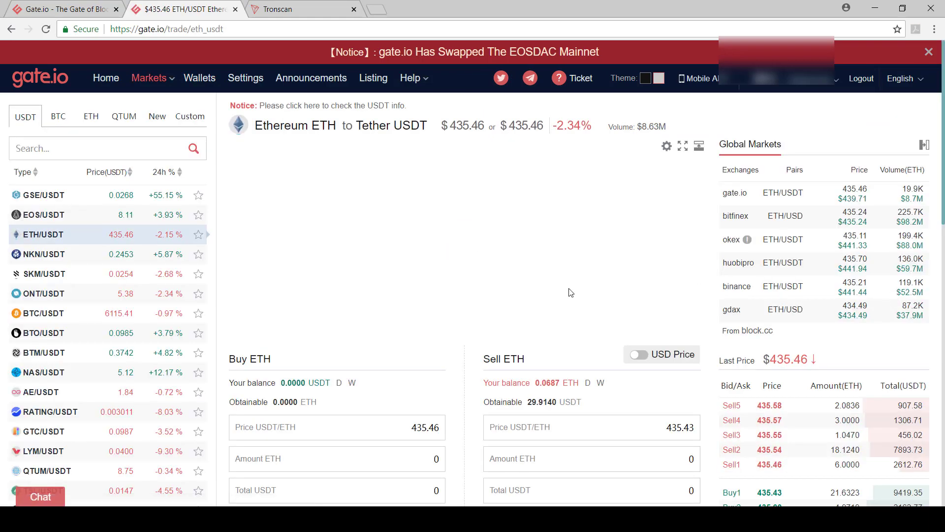
pyautogui.click(89, 126)
pyautogui.click(77, 142)
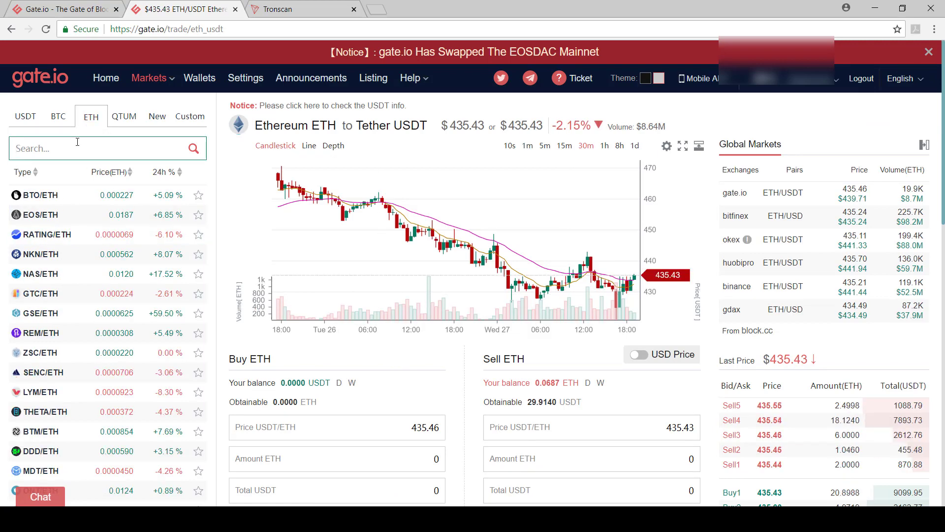
pyautogui.write('trx')
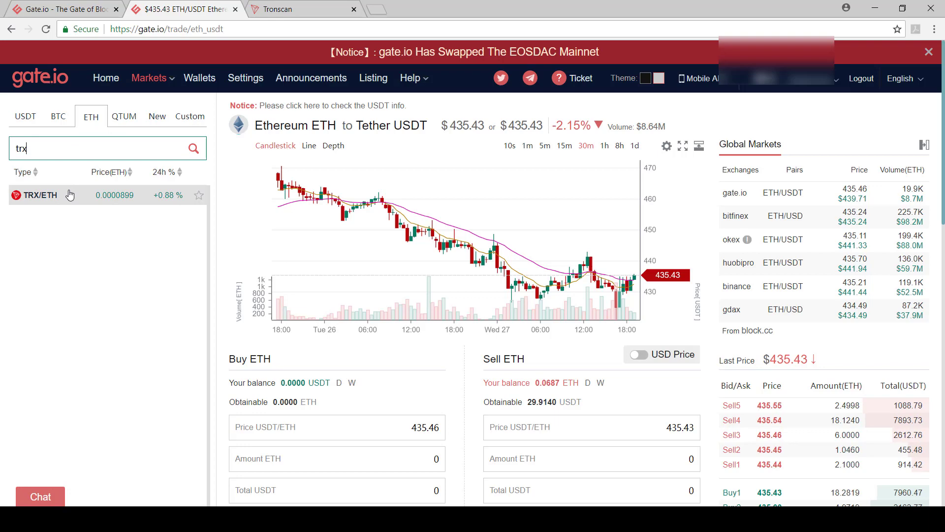
pyautogui.click(68, 196)
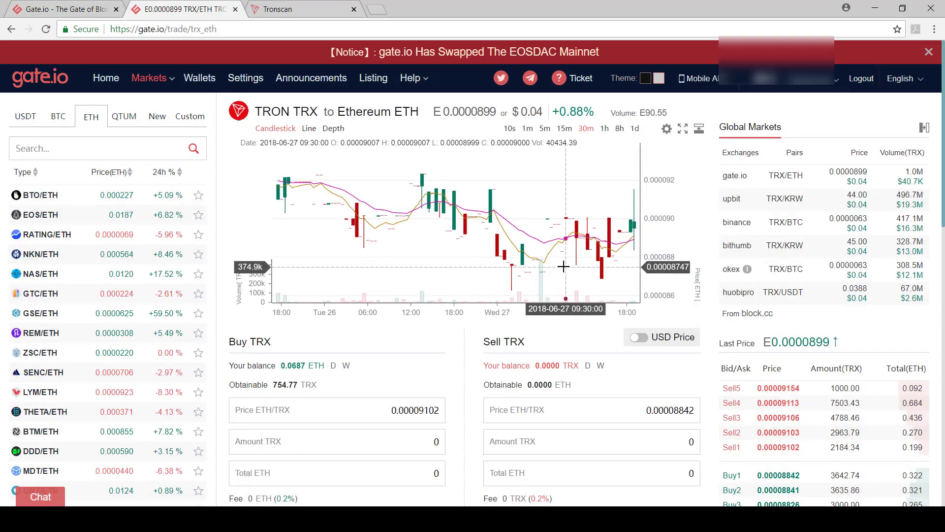
# - Enter 754.77 as the TRX buy amount, totalling 0.068 ETH
pyautogui.scroll(-3, 486, 389)
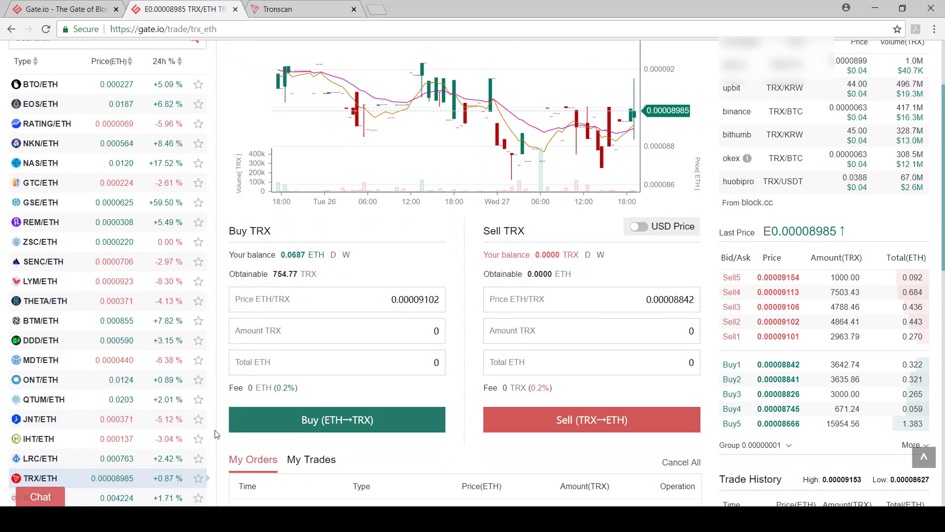
pyautogui.click(305, 325)
pyautogui.write('754')
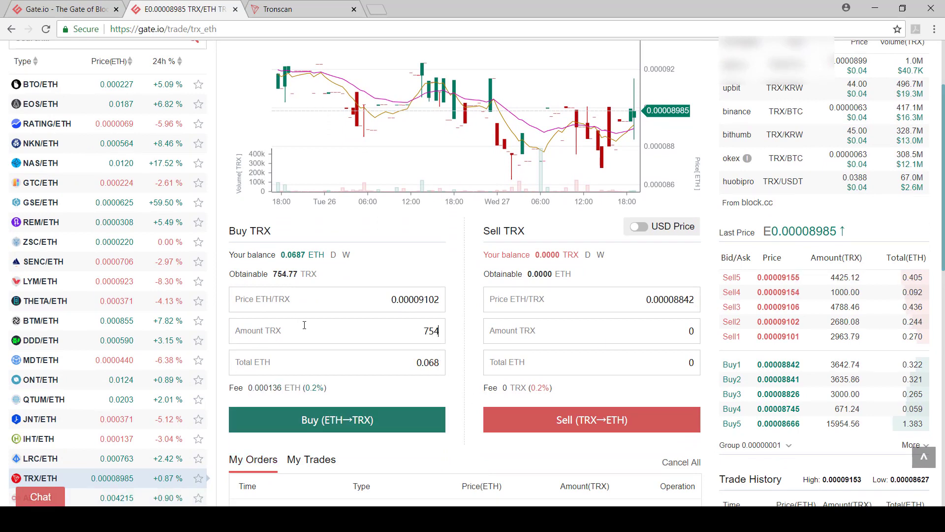
pyautogui.write('.77')
# - Place and confirm the 754.77 TRX buy order, authorizing it with the fund password
pyautogui.click(326, 420)
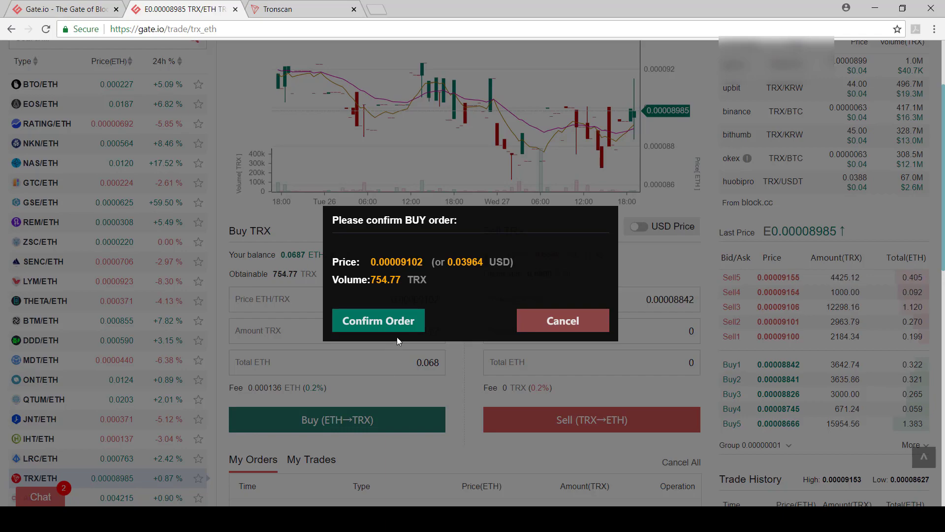
pyautogui.click(406, 329)
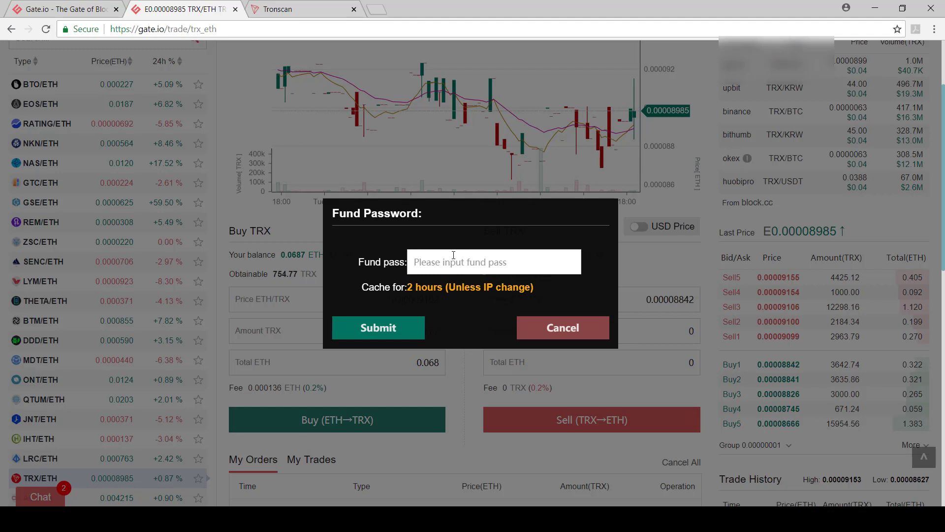
pyautogui.write('••••••')
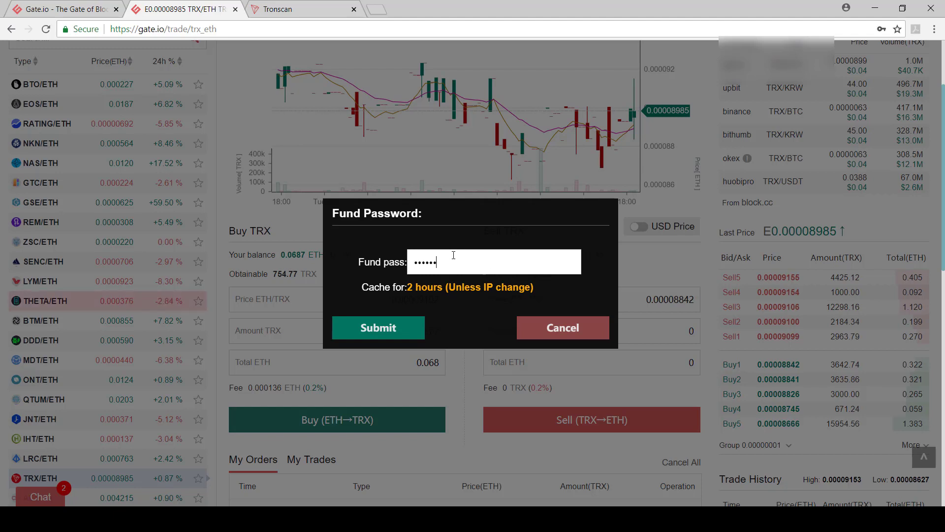
pyautogui.click(416, 328)
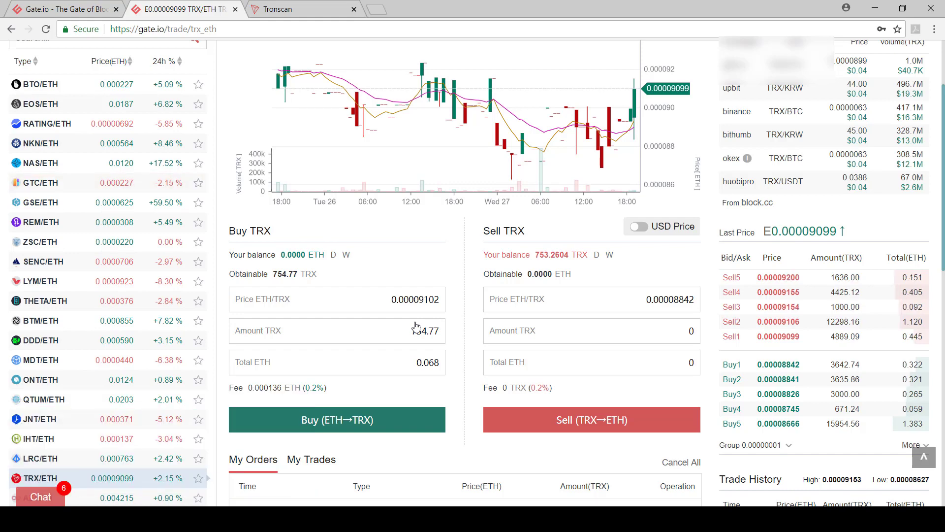
# - Go to Gate.io's wallet balances page showing 753.260480 TRX worth 29.38 USD
pyautogui.scroll(-8, 416, 327)
pyautogui.scroll(11, 416, 328)
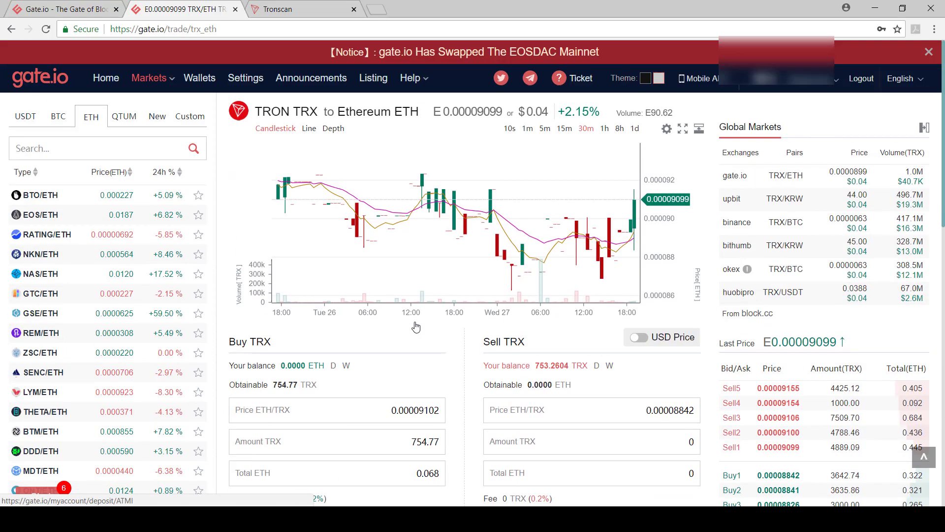
pyautogui.click(106, 79)
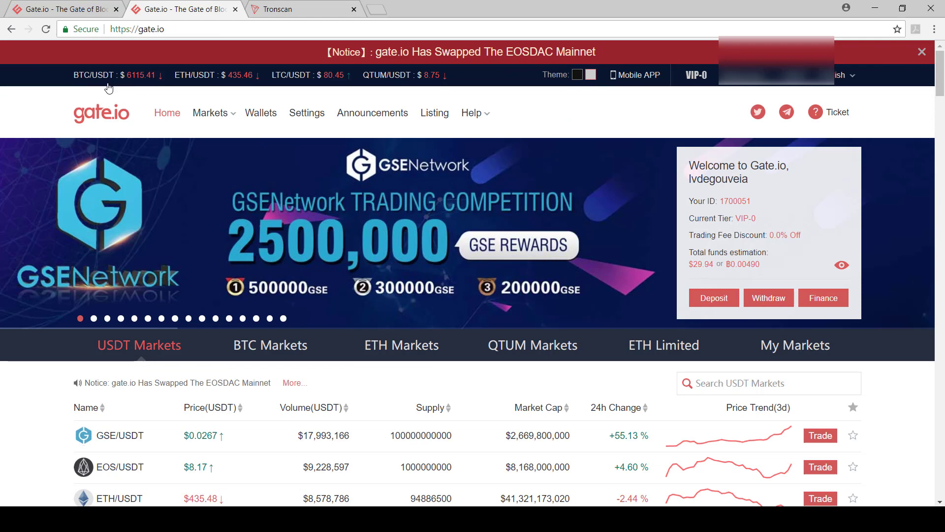
pyautogui.click(256, 115)
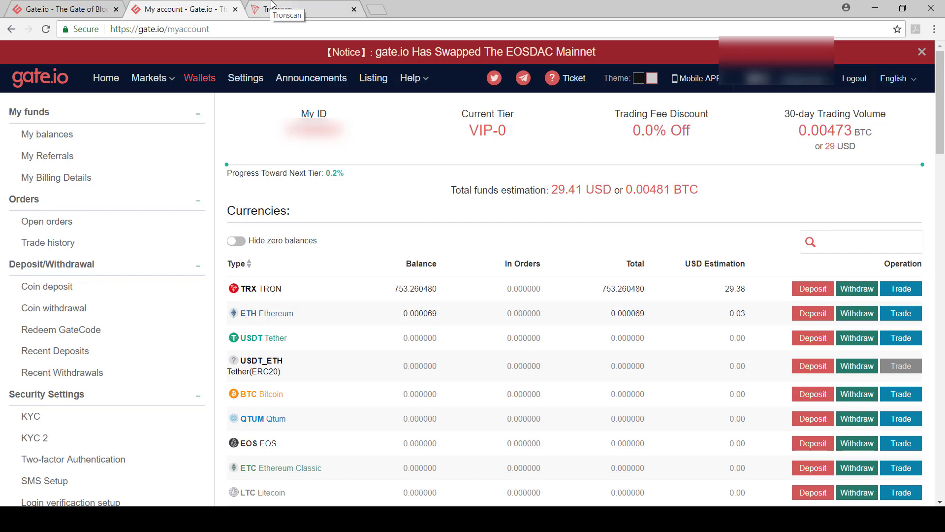
# - Switch to Tronscan and choose Create Wallet under Open Wallet, reaching the Password field
pyautogui.click(273, 4)
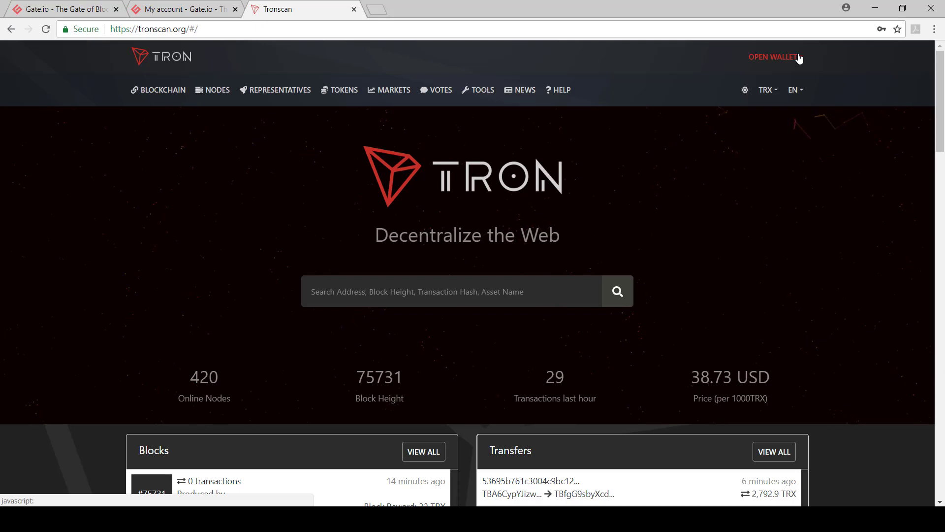
pyautogui.click(798, 57)
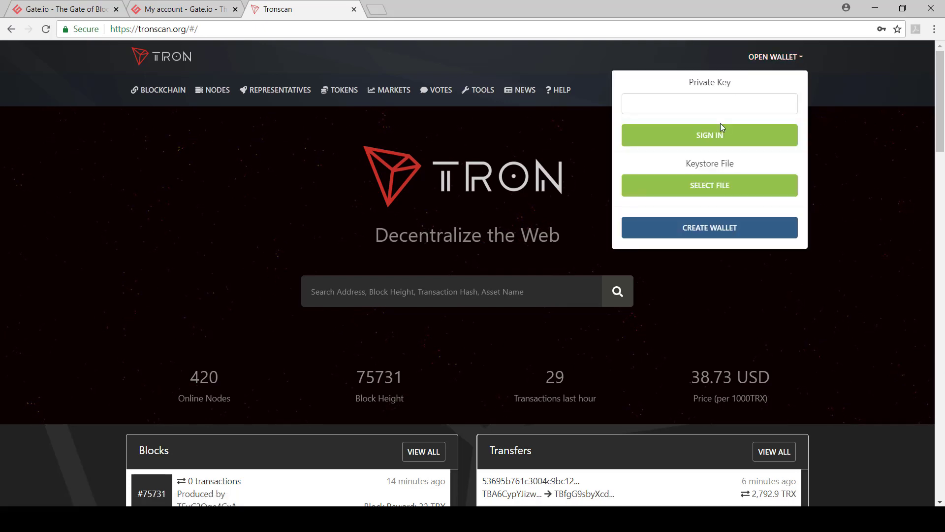
pyautogui.click(710, 228)
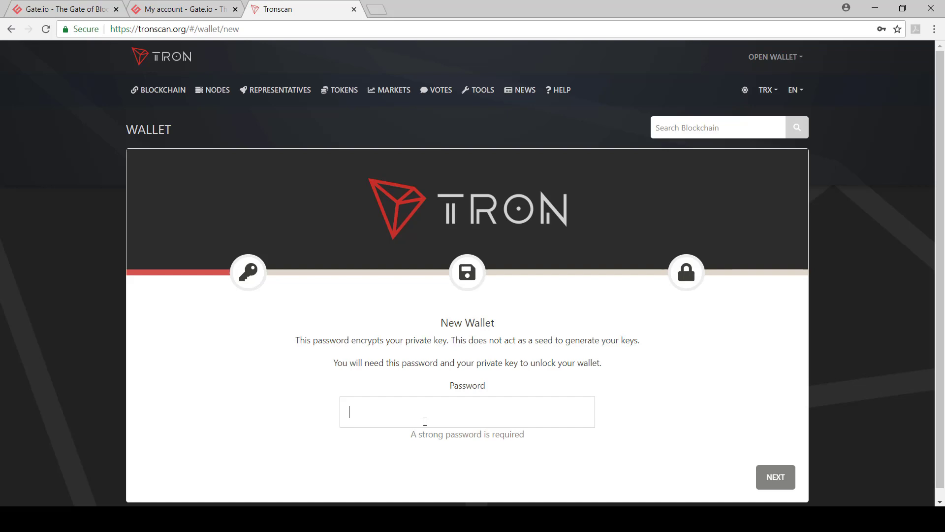
pyautogui.click(425, 421)
# - Launch Notepad from Start search, write the wallet password and select it
pyautogui.press('super')
pyautogui.write('noe')
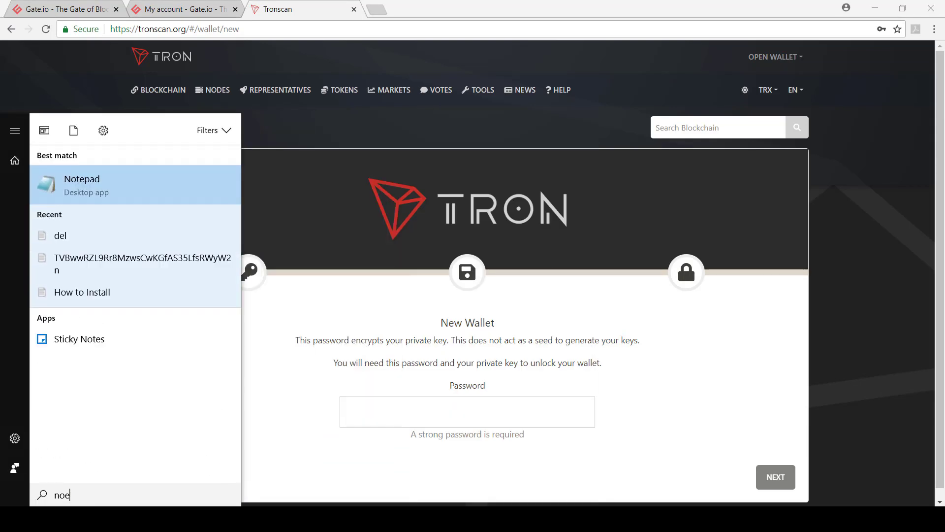
pyautogui.press('Return')
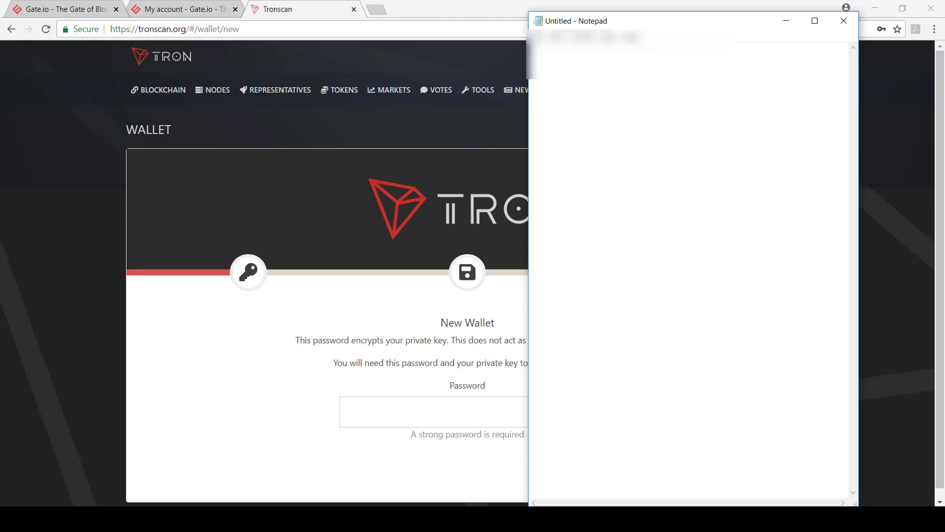
pyautogui.write('passwo')
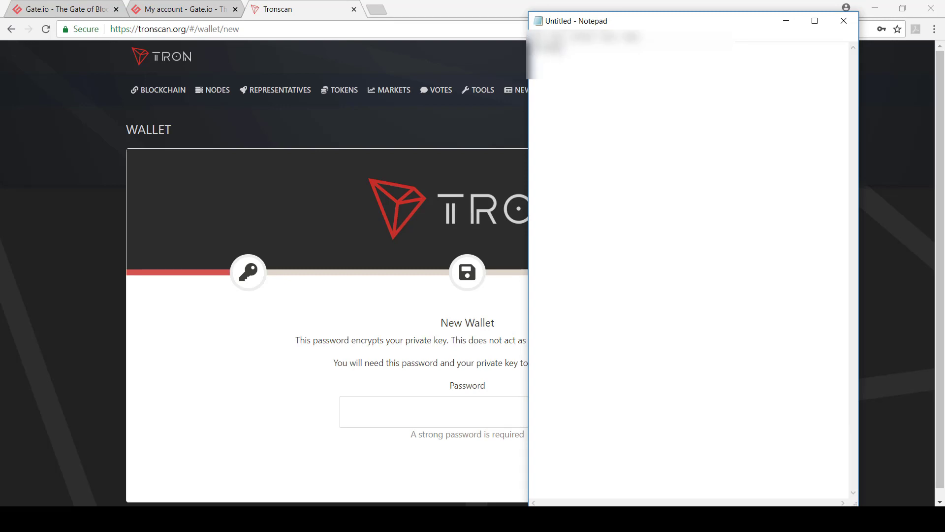
pyautogui.write('rd')
pyautogui.hotkey('shift', 'Home')
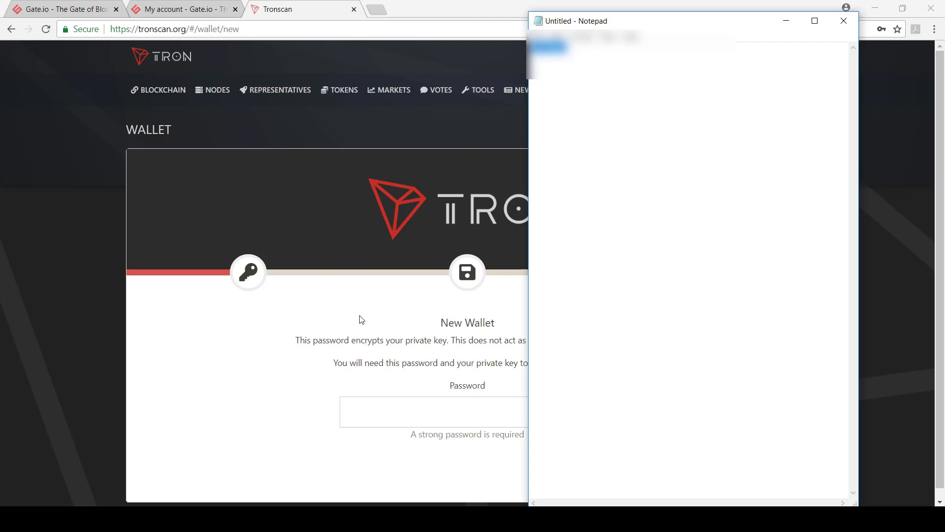
# - Paste the password into Tronscan's Password field, continue, and download the encrypted keystore key
pyautogui.click(786, 21)
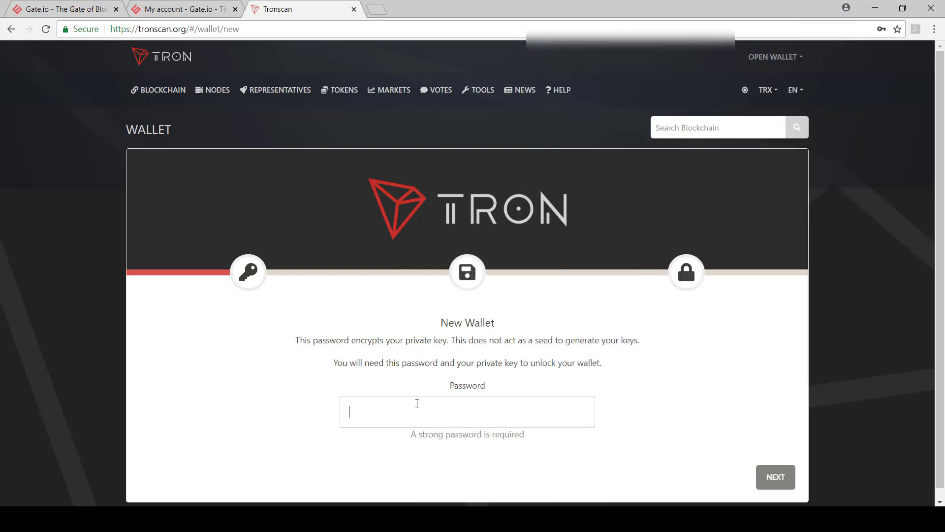
pyautogui.hotkey('ctrl', 'v')
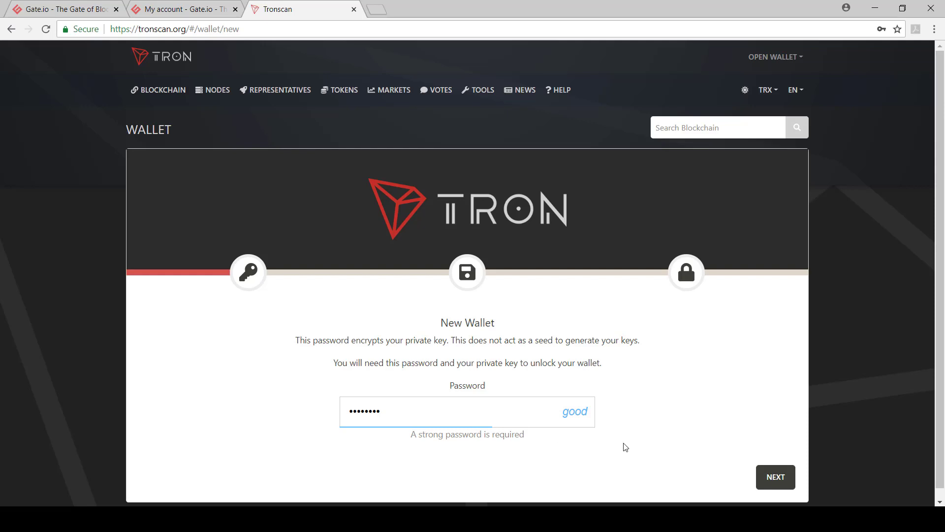
pyautogui.click(778, 477)
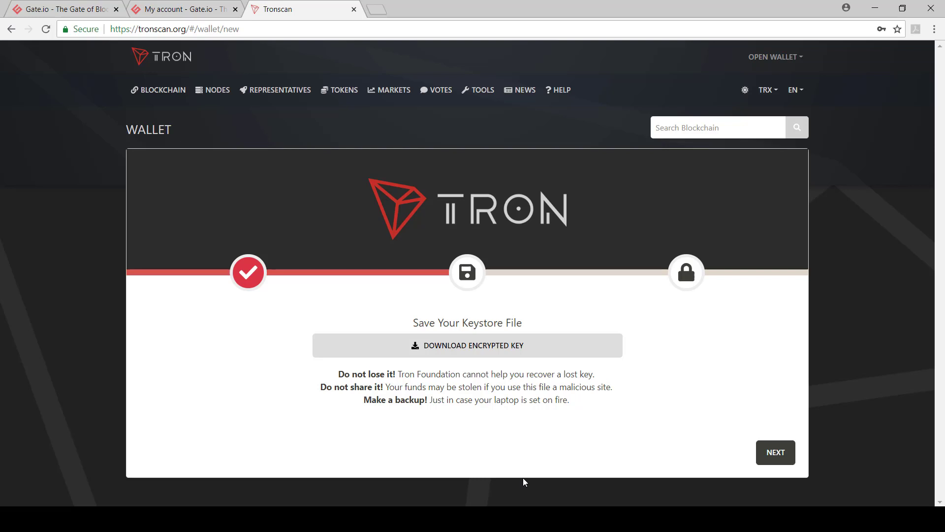
pyautogui.click(488, 353)
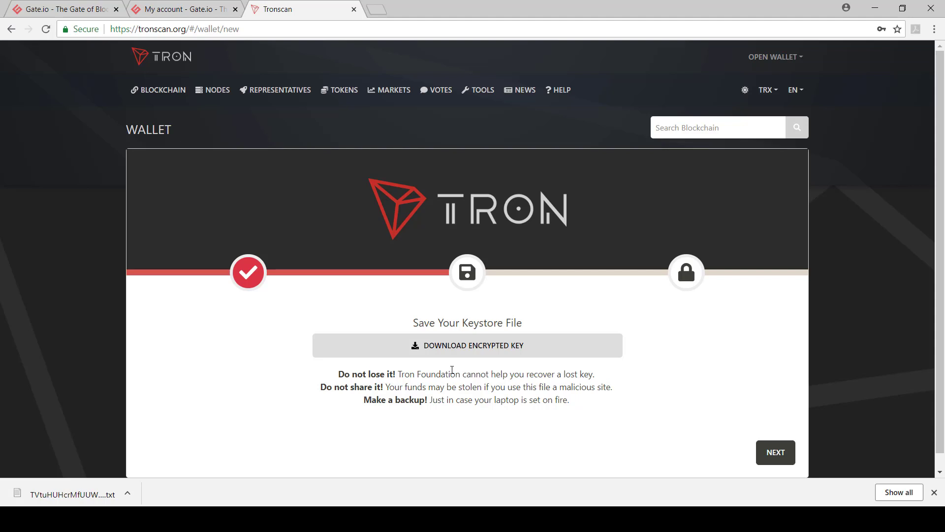
# - Go to the private key step, view the paper wallet, and copy the new wallet's private key
pyautogui.click(785, 464)
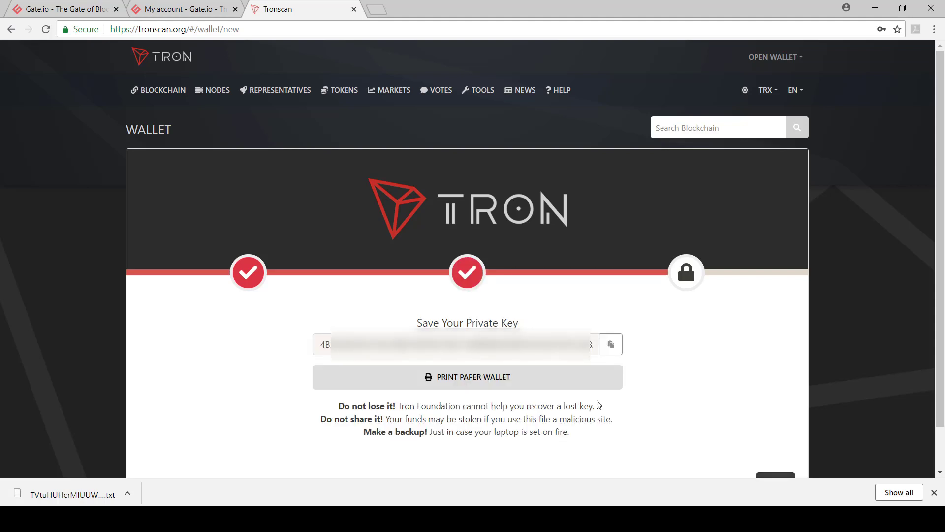
pyautogui.click(483, 388)
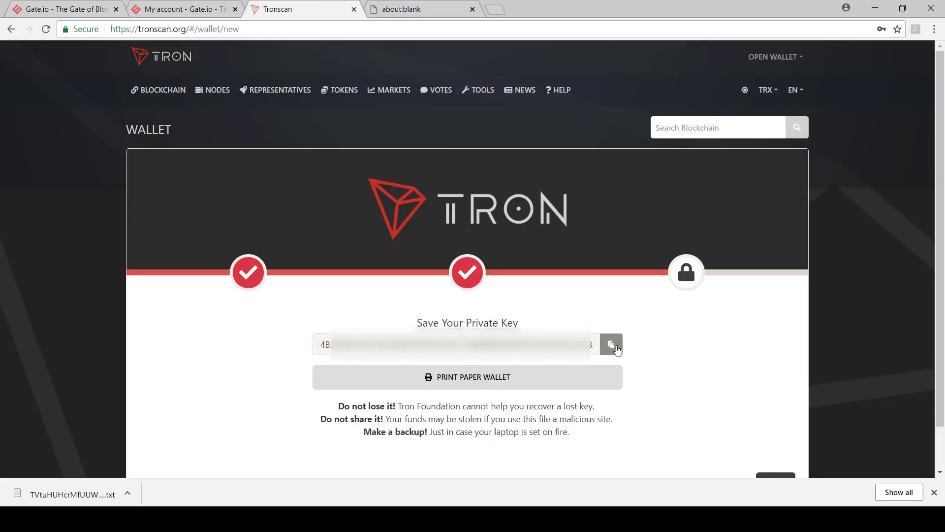
pyautogui.click(615, 348)
# - Paste the private key into the Notepad note after the saved password, then return to Tronscan
pyautogui.hotkey('alt', 'Tab')
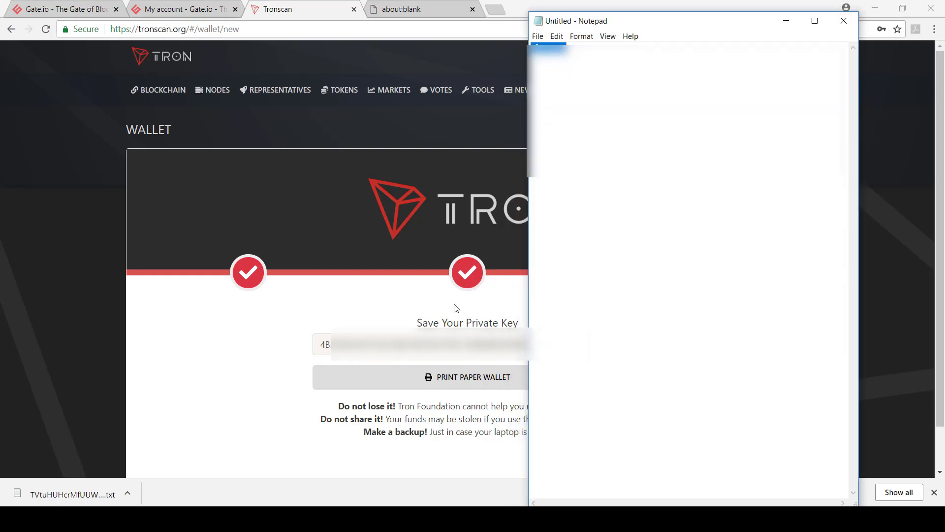
pyautogui.press('Right')
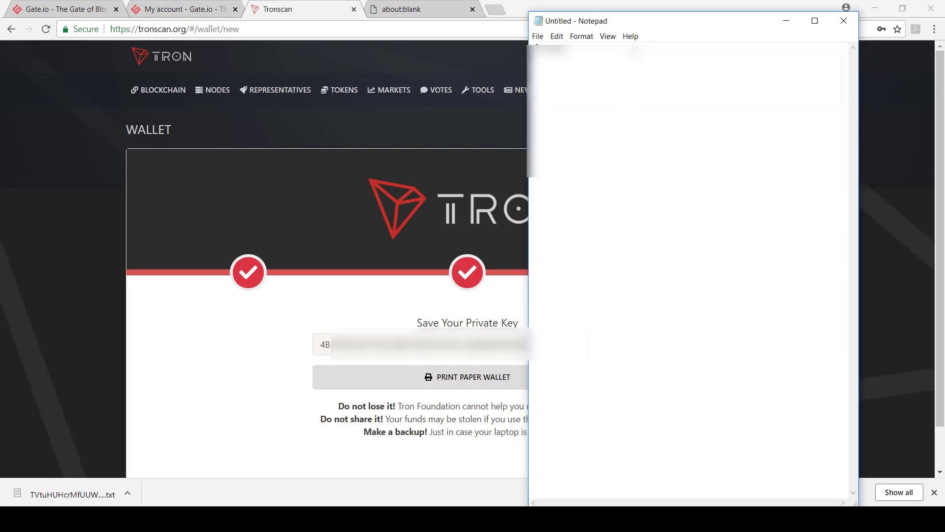
pyautogui.hotkey('ctrl', 'v')
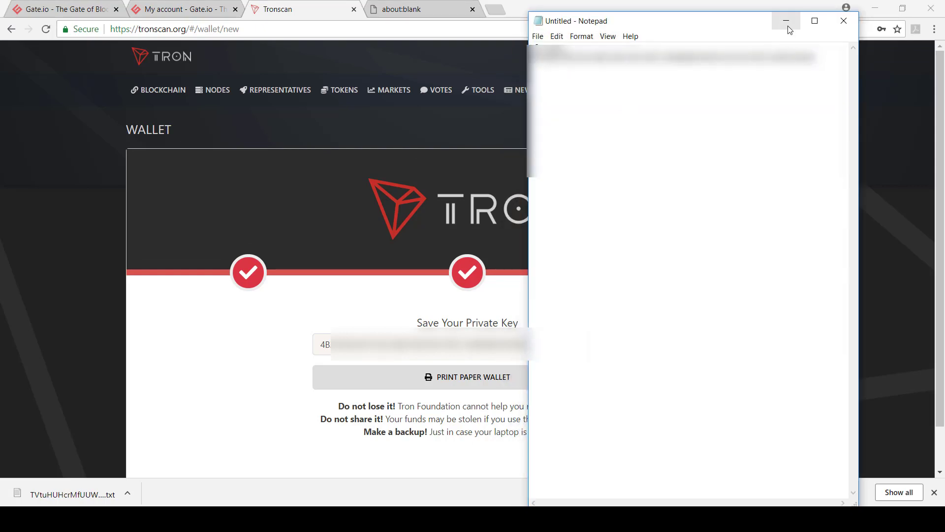
pyautogui.click(787, 20)
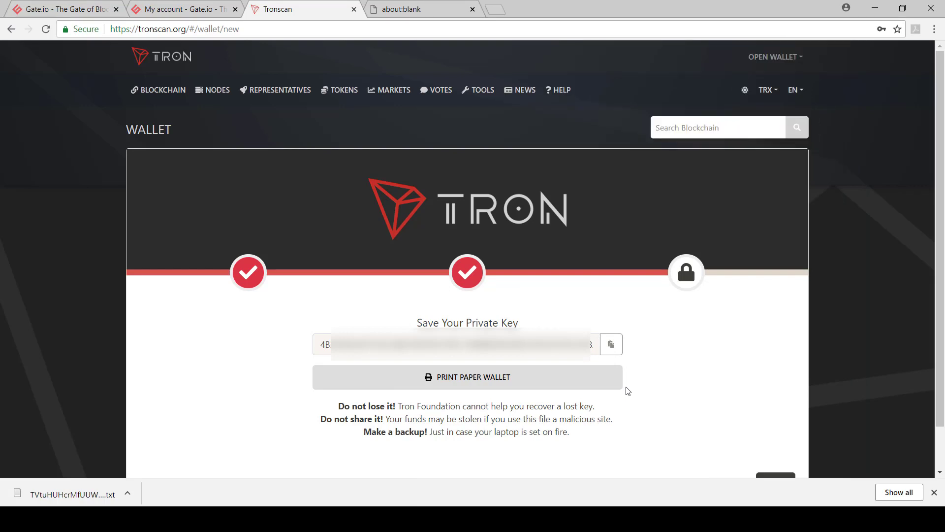
pyautogui.moveTo(933, 365); pyautogui.dragTo(933, 407)
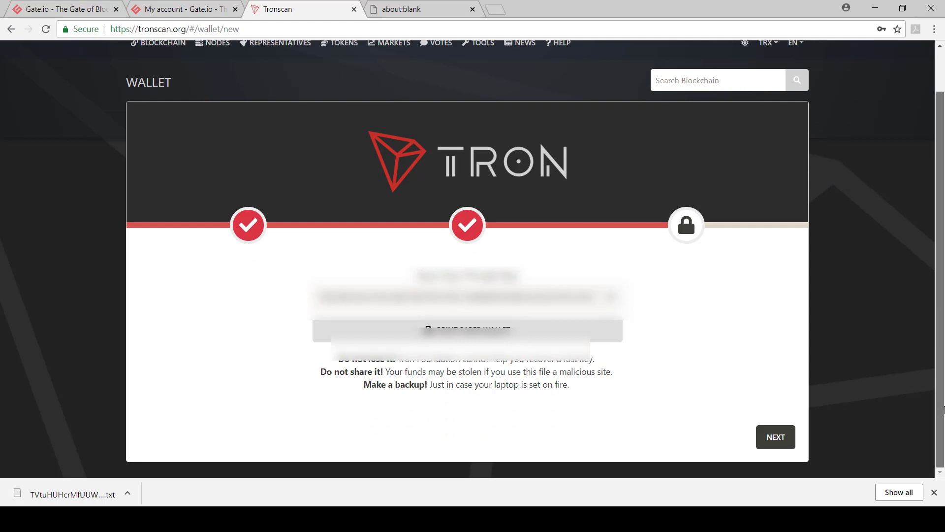
# - Finish creating the wallet and unlock it with the downloaded keystore file and its password
pyautogui.click(776, 437)
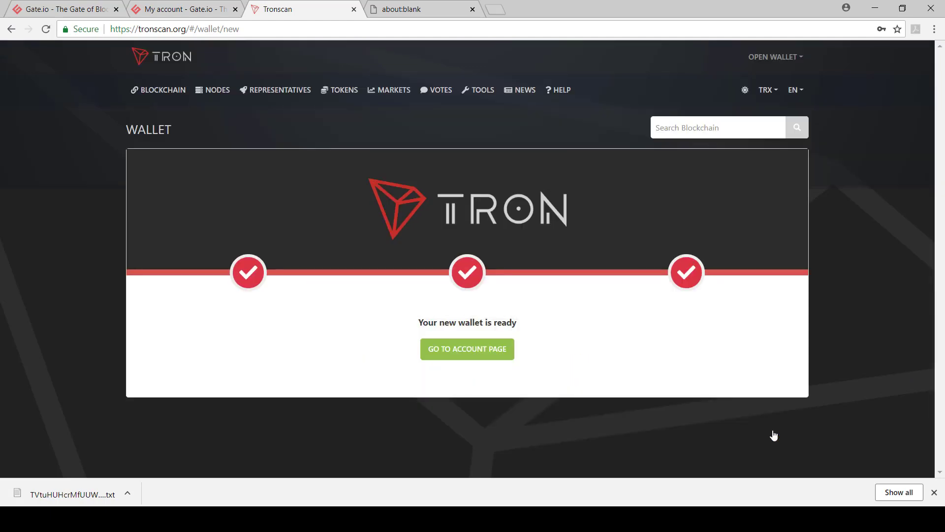
pyautogui.click(468, 351)
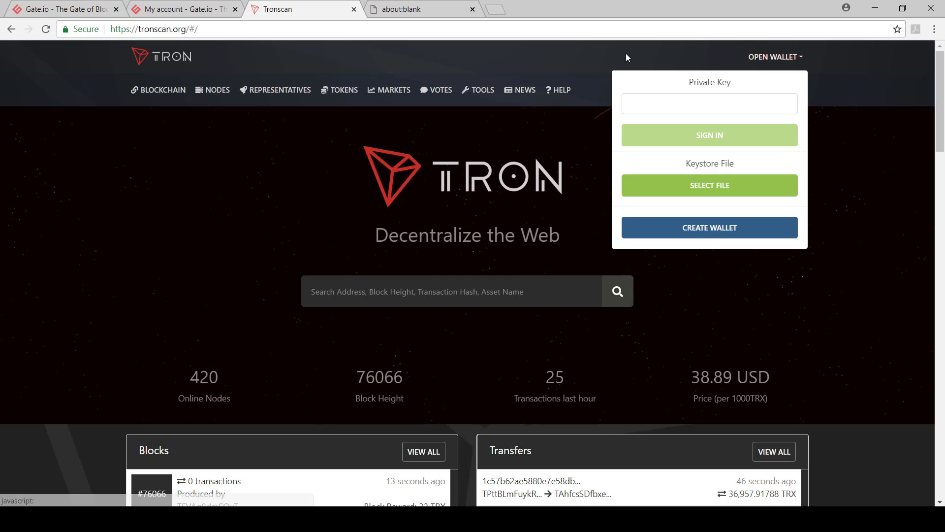
pyautogui.click(625, 53)
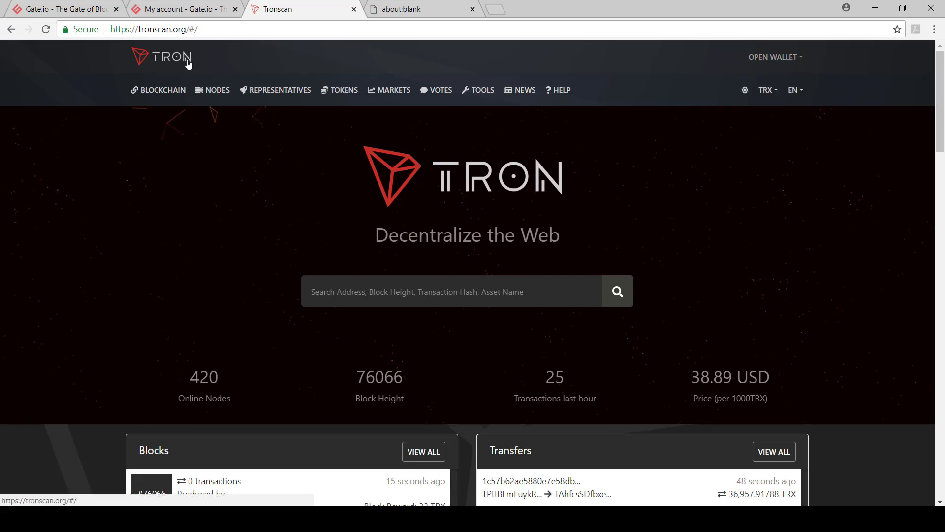
pyautogui.click(799, 58)
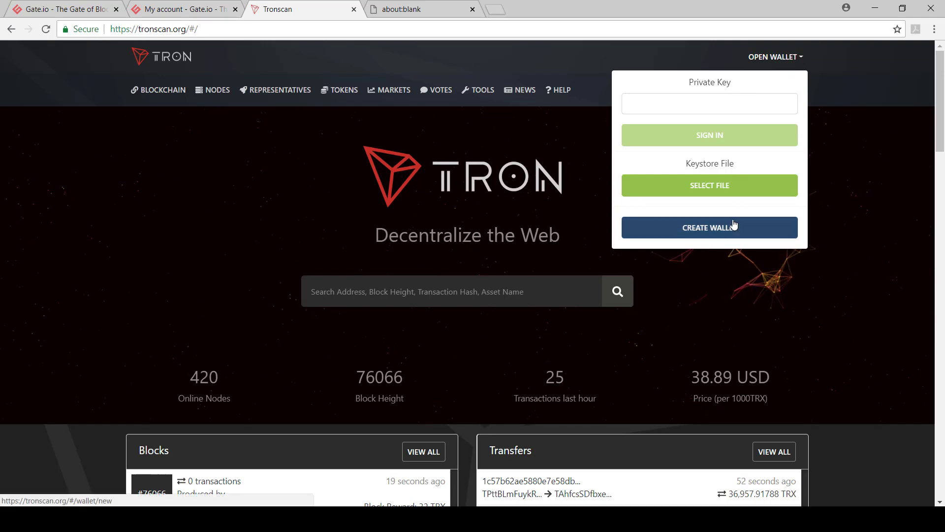
pyautogui.click(743, 197)
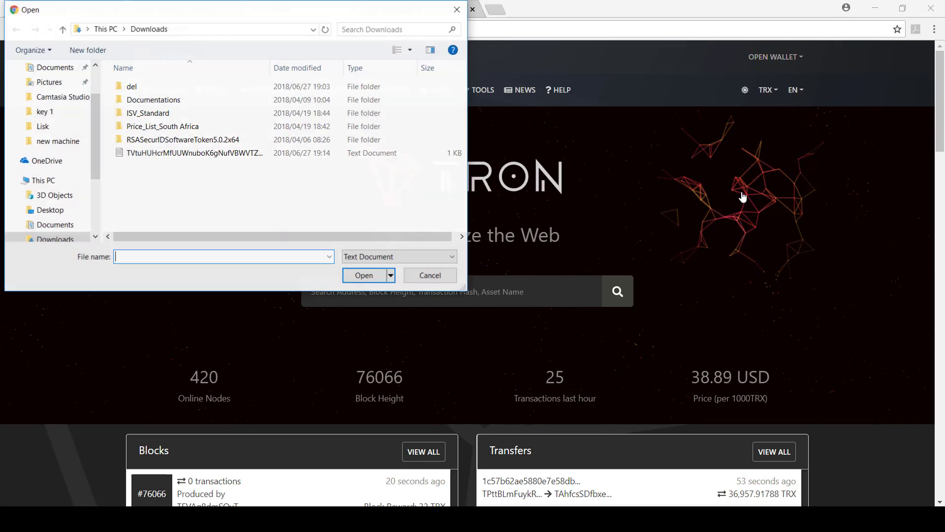
pyautogui.doubleClick(234, 155)
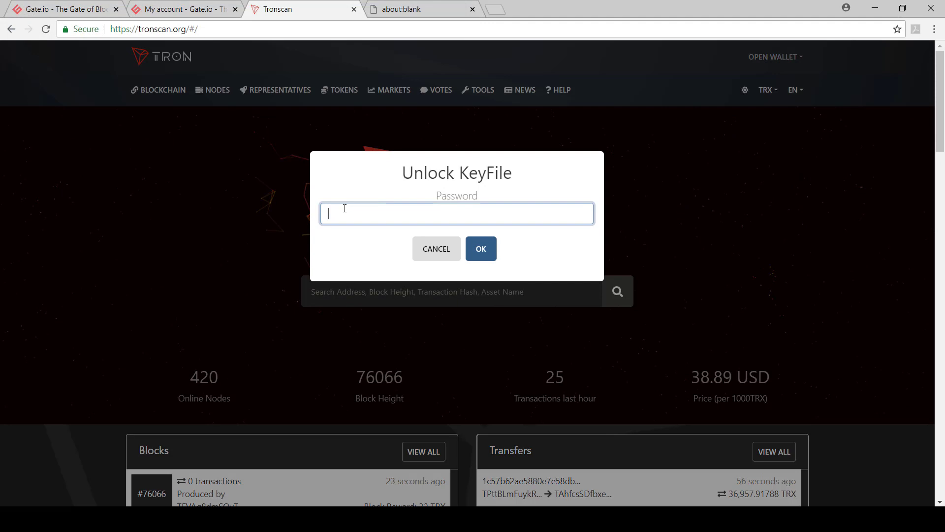
pyautogui.write('•••••••')
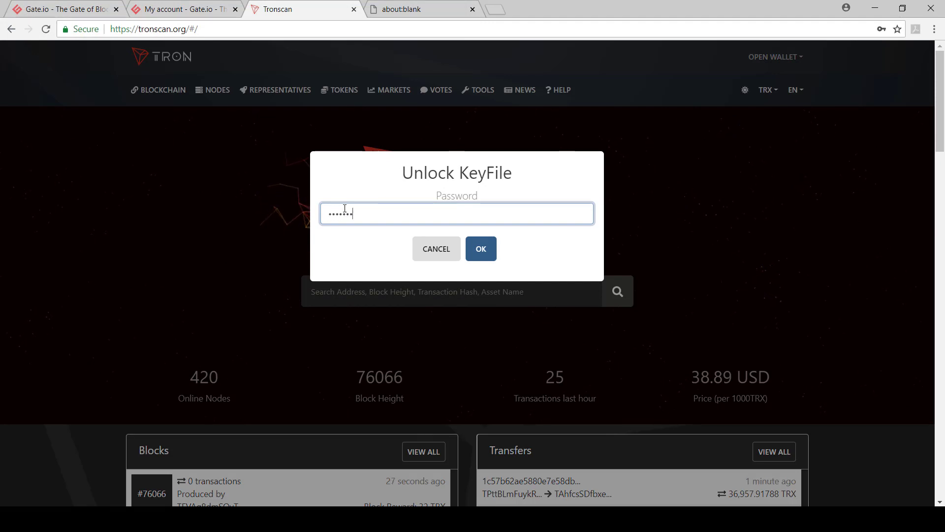
pyautogui.click(485, 251)
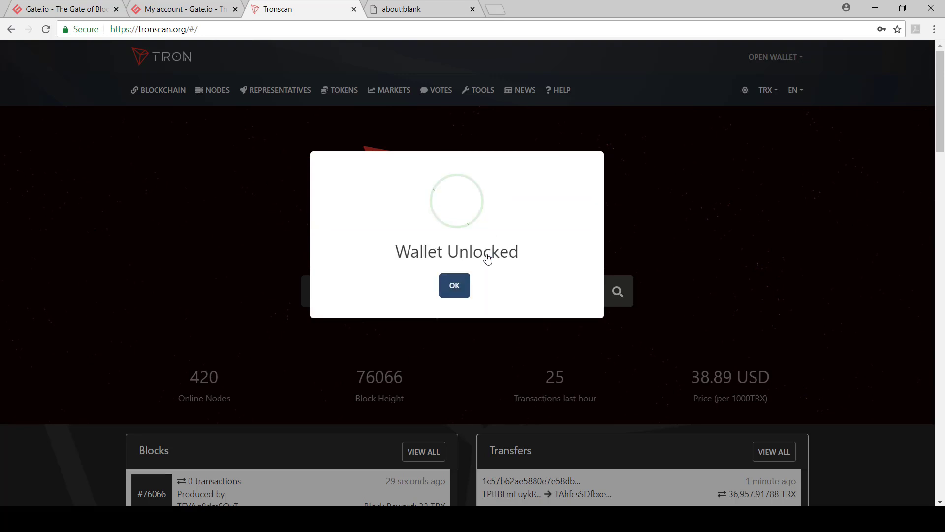
pyautogui.click(456, 285)
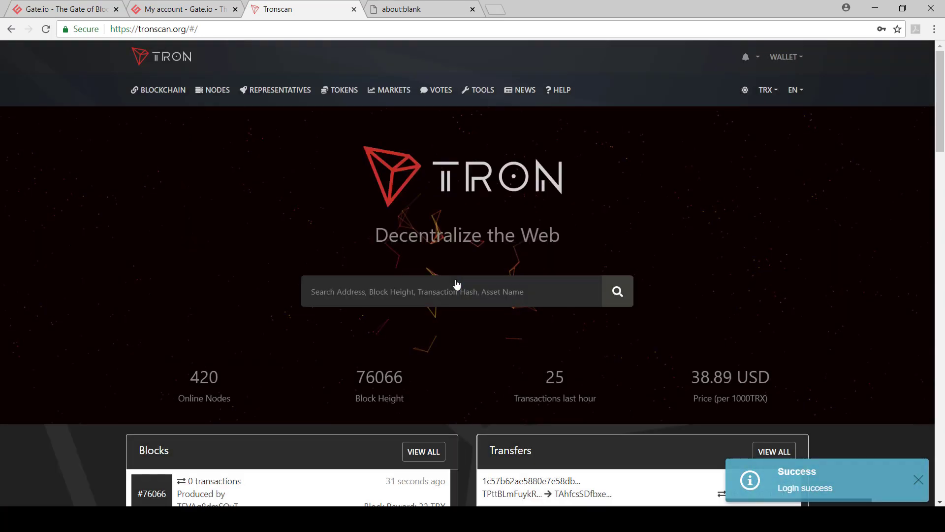
# - Copy the wallet address from the Account page, showing 0 TRX, and switch back to Gate.io
pyautogui.click(787, 56)
pyautogui.click(744, 116)
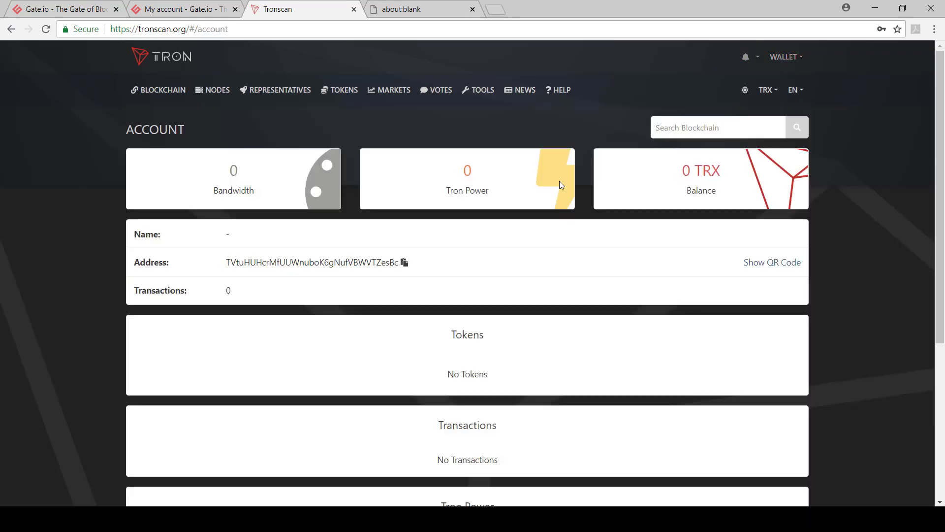
pyautogui.click(404, 263)
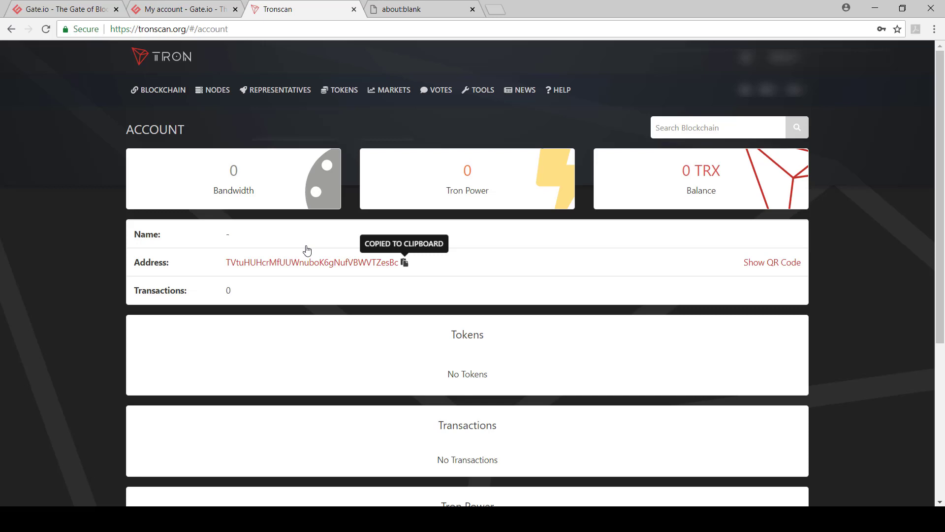
pyautogui.click(170, 11)
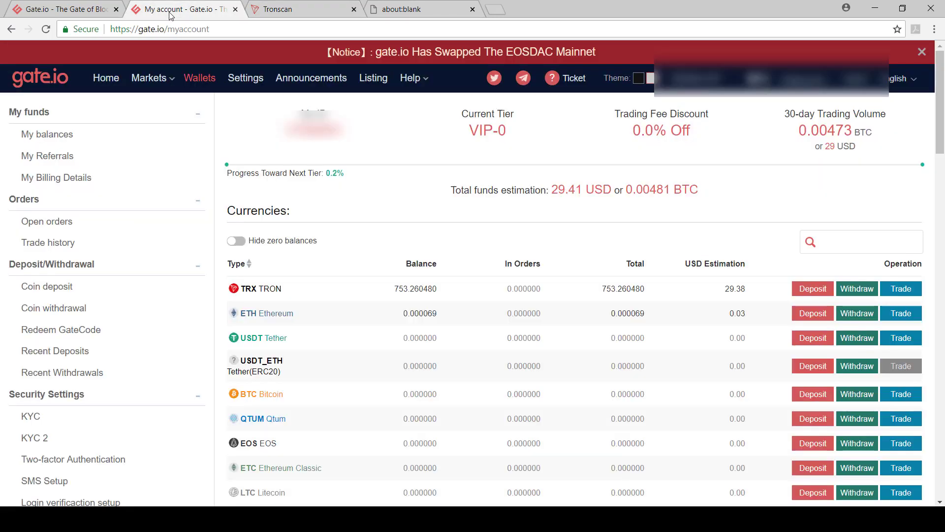
# - Start a TRX withdrawal of 753.2604 to the new Tronscan wallet address
pyautogui.click(870, 290)
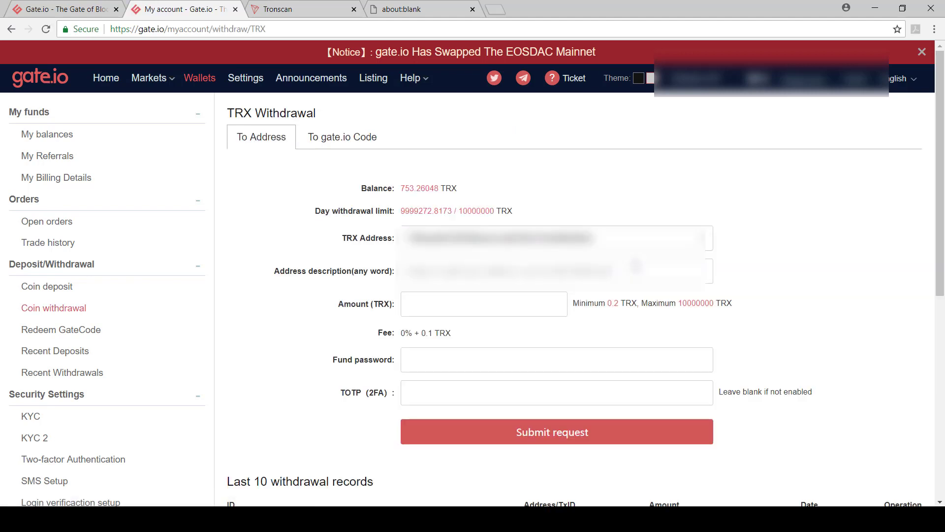
pyautogui.click(610, 241)
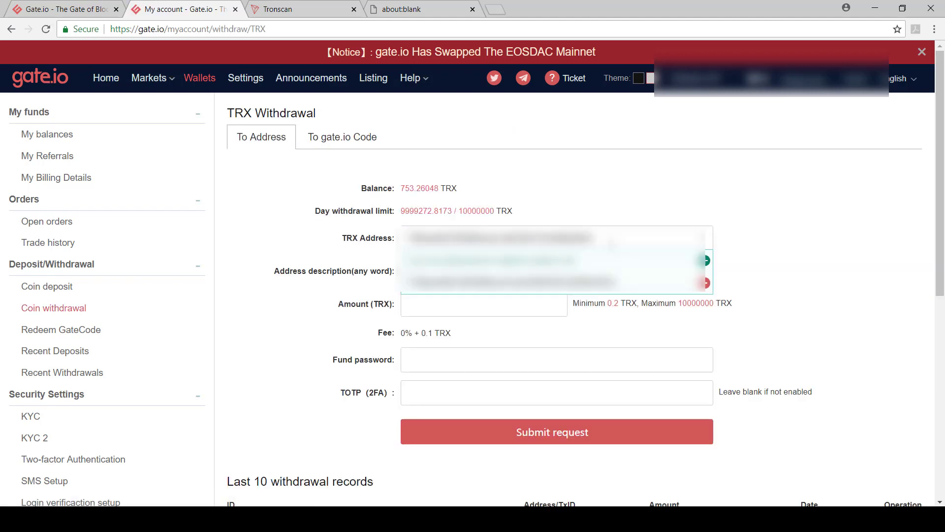
pyautogui.click(706, 266)
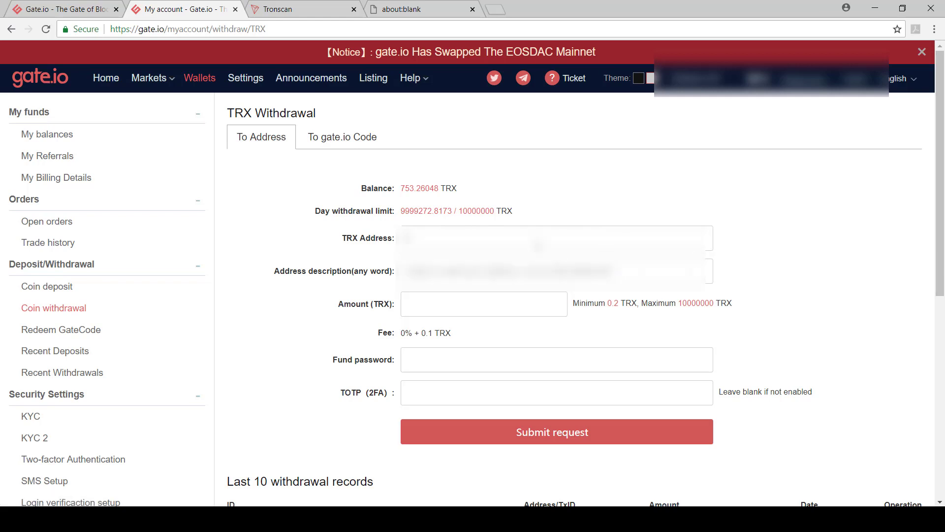
pyautogui.click(470, 313)
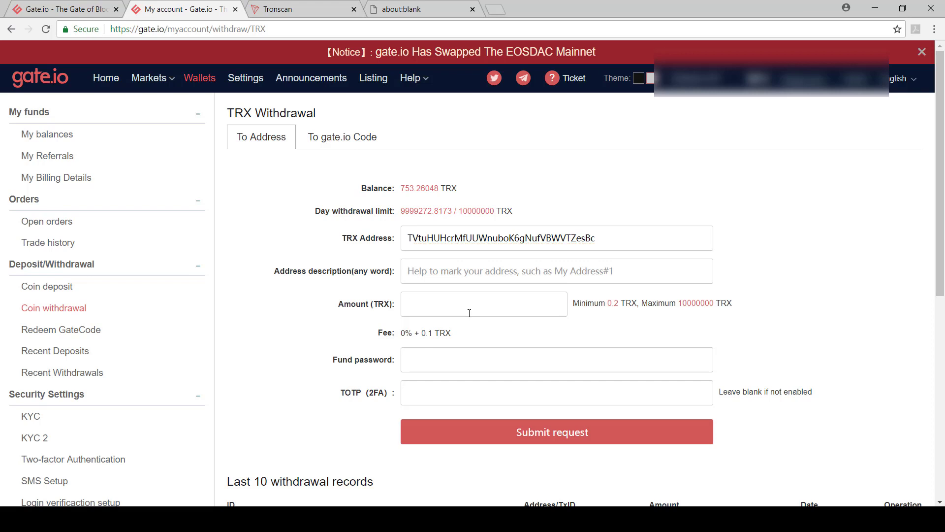
pyautogui.write('75')
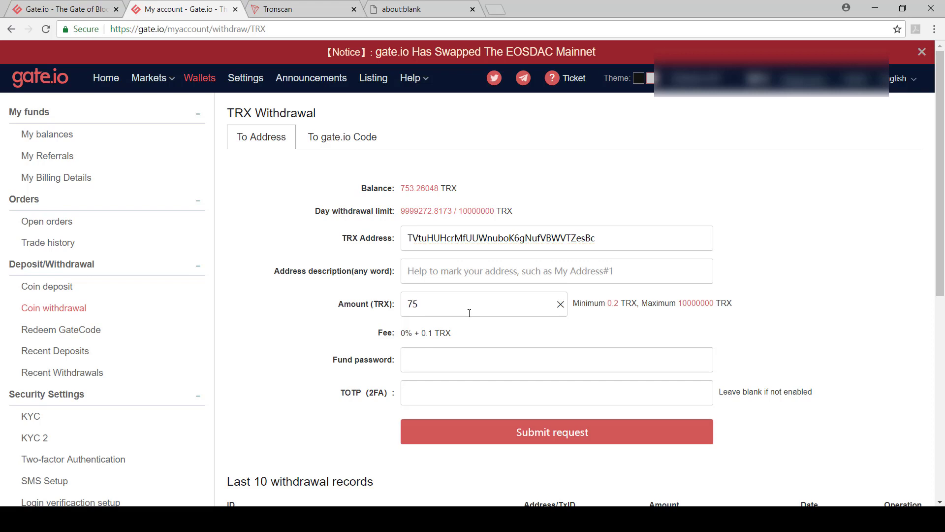
pyautogui.write('3.2604')
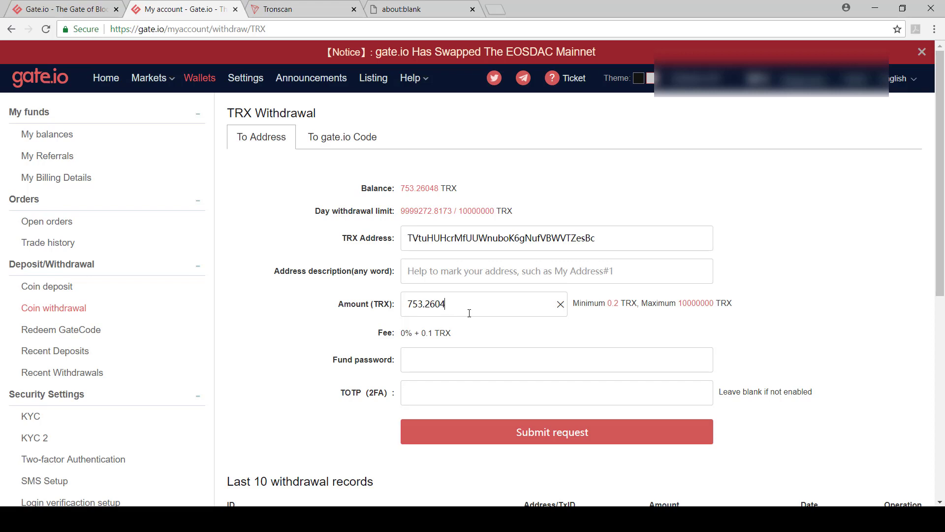
# - Enter the fund password and two-factor code, and submit the withdrawal request
pyautogui.click(449, 359)
pyautogui.write('••••••')
pyautogui.click(446, 389)
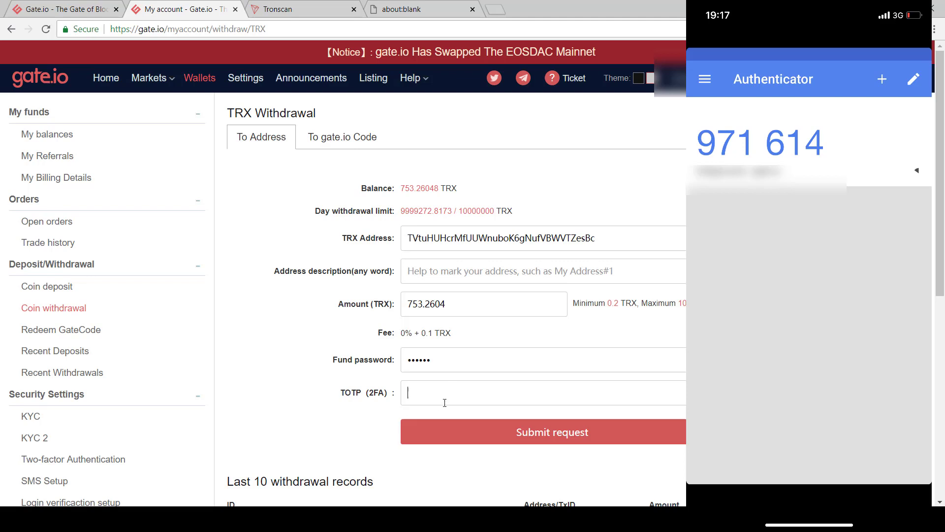
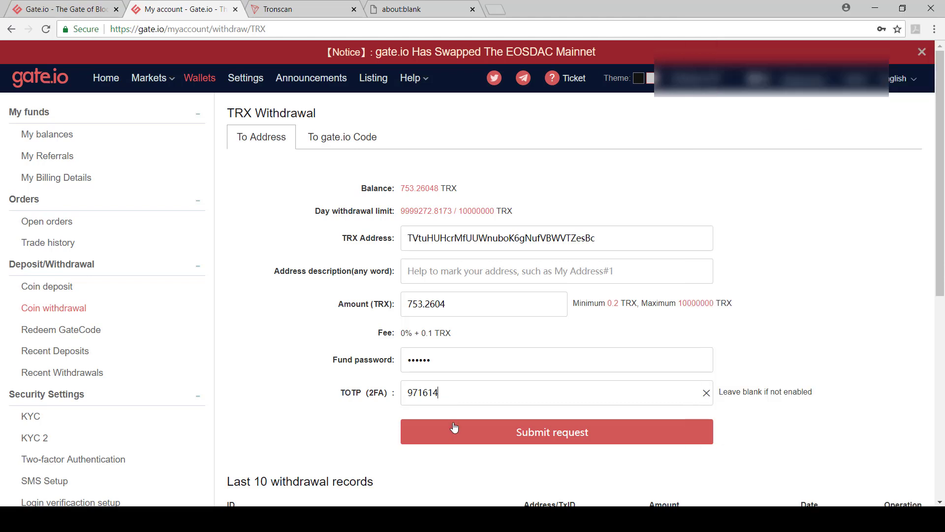
pyautogui.click(454, 426)
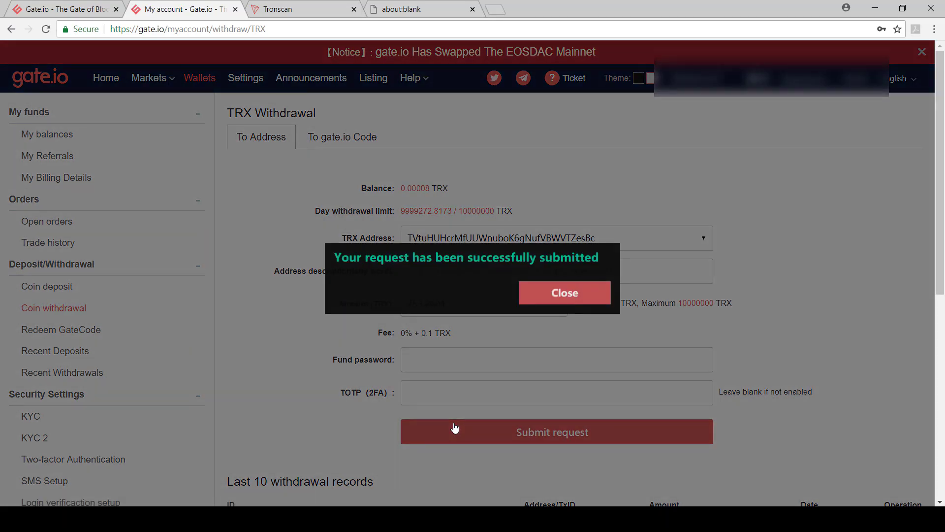
# - Close the success dialog and reload My balances, now estimated at 29.26 USD
pyautogui.click(575, 294)
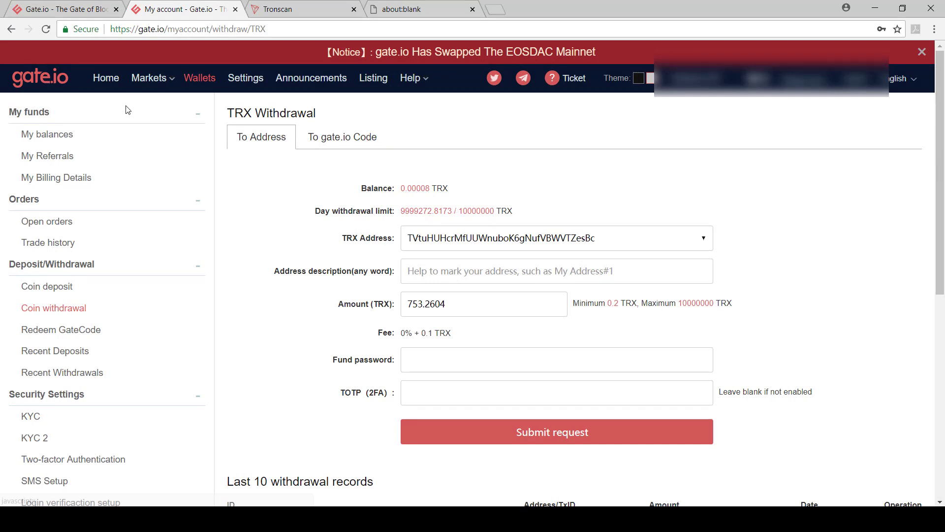
pyautogui.click(41, 142)
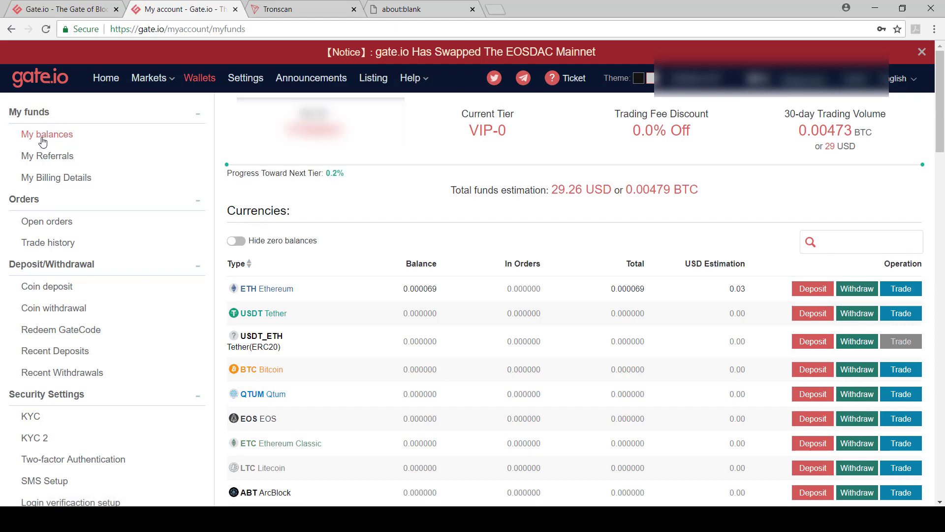
pyautogui.click(42, 143)
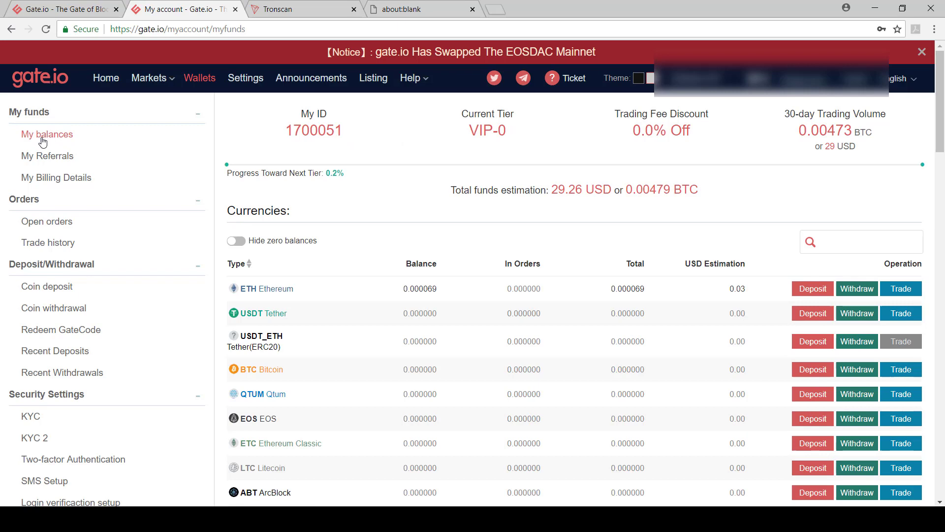
# - Switch to Tronscan and check the notification confirming the incoming TRX withdrawal
pyautogui.click(276, 7)
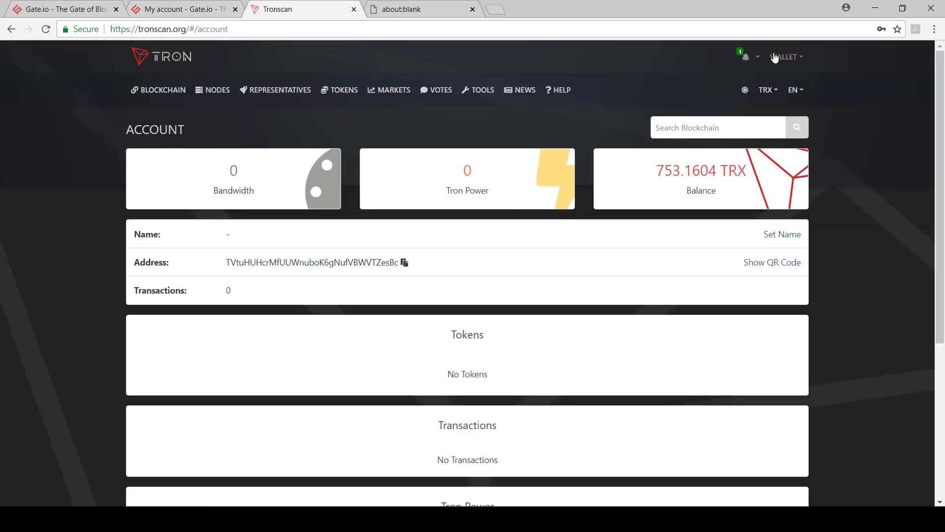
pyautogui.click(761, 58)
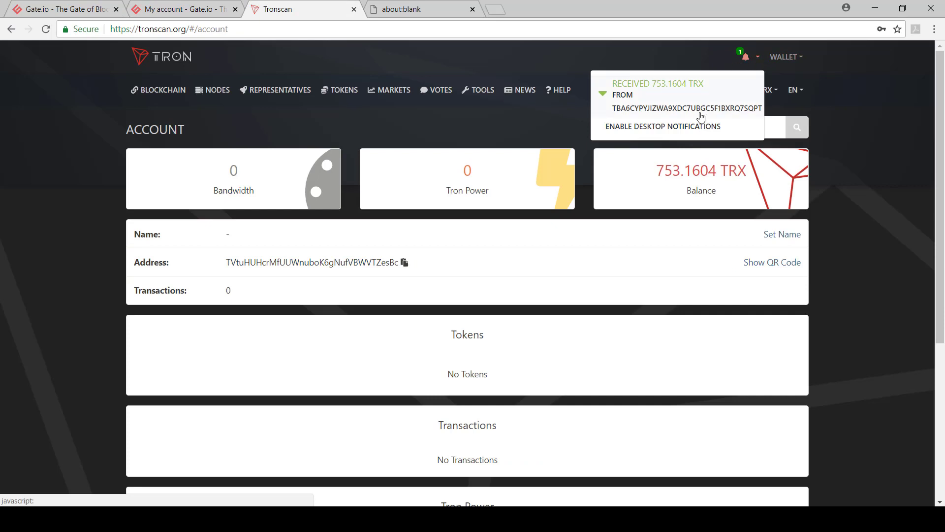
pyautogui.click(877, 223)
pyautogui.scroll(-5, 876, 223)
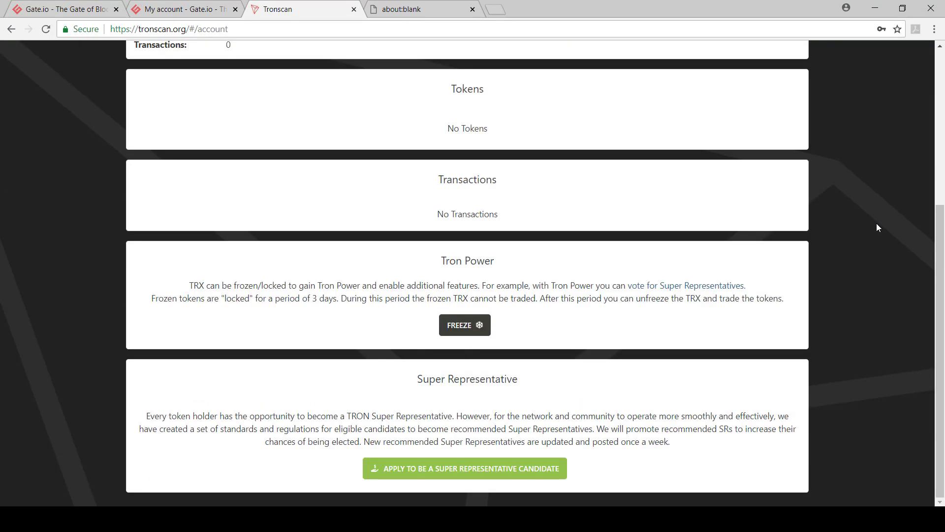
pyautogui.scroll(5, 877, 224)
pyautogui.scroll(-5, 876, 224)
pyautogui.scroll(5, 876, 227)
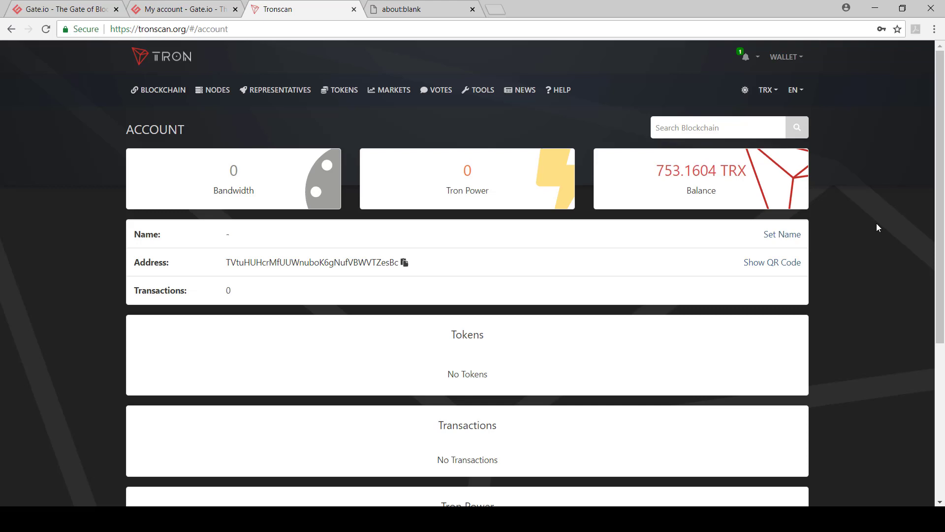
# - Copy the 753.1604 TRX balance figure and scroll down to the Tron Power section
pyautogui.moveTo(660, 170)
pyautogui.moveTo(661, 169); pyautogui.dragTo(714, 171)
pyautogui.rightClick(714, 171)
pyautogui.click(722, 182)
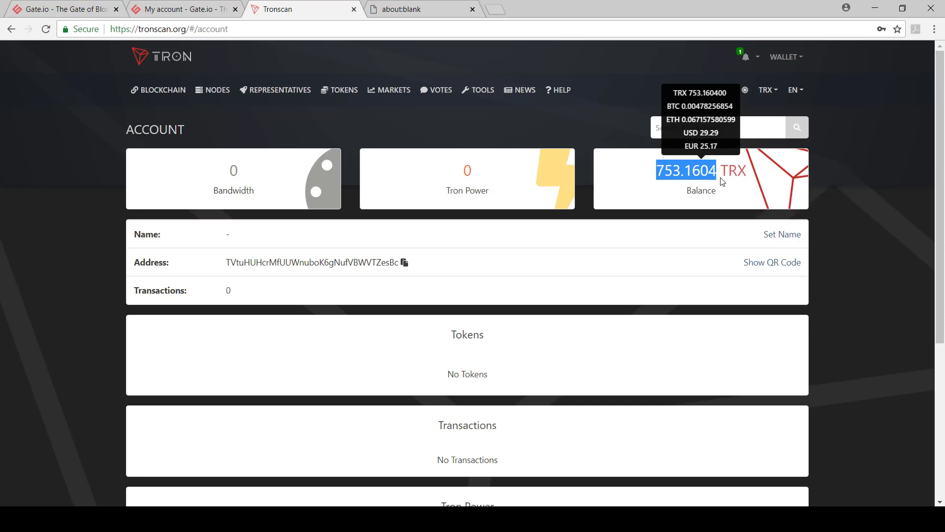
pyautogui.scroll(-5, 721, 182)
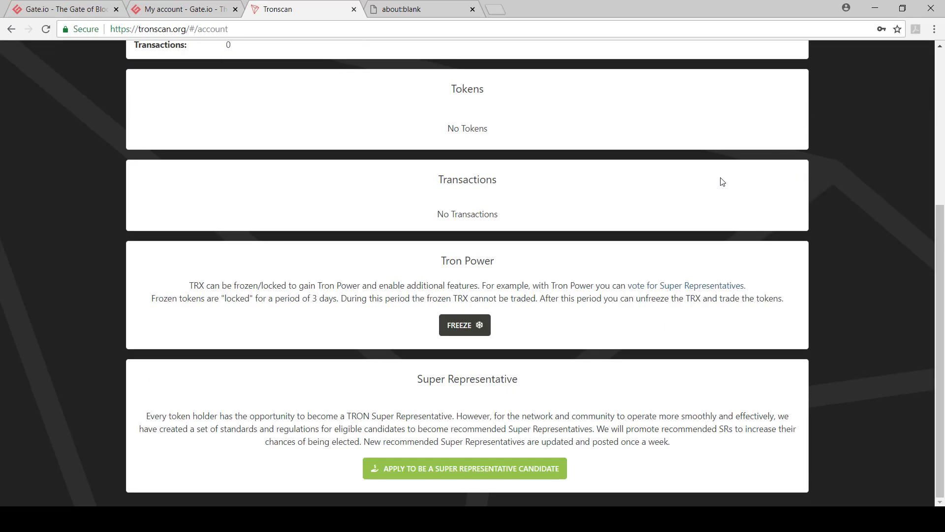
# - Freeze 753 TRX for 3 days, giving 753 Tron Power and leaving 0.1604 TRX
pyautogui.click(461, 326)
pyautogui.click(461, 272)
pyautogui.write('753')
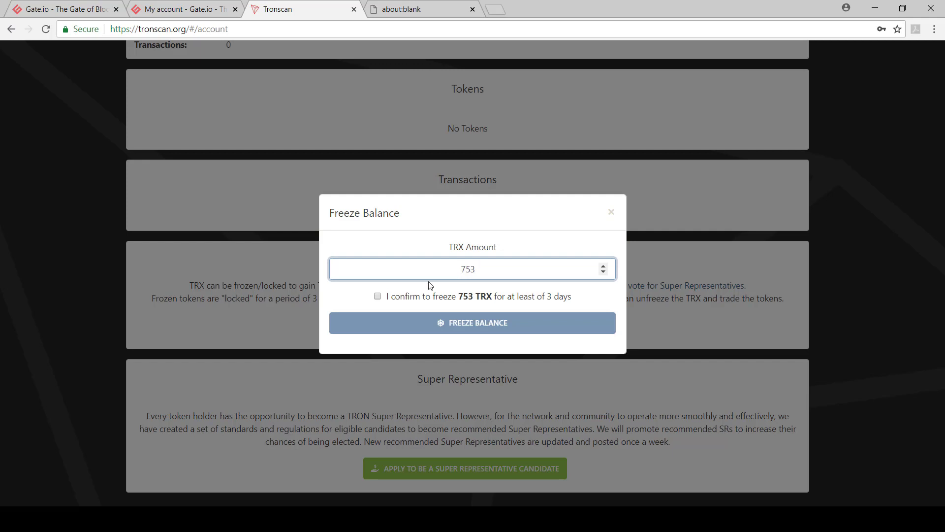
pyautogui.click(378, 296)
pyautogui.click(408, 323)
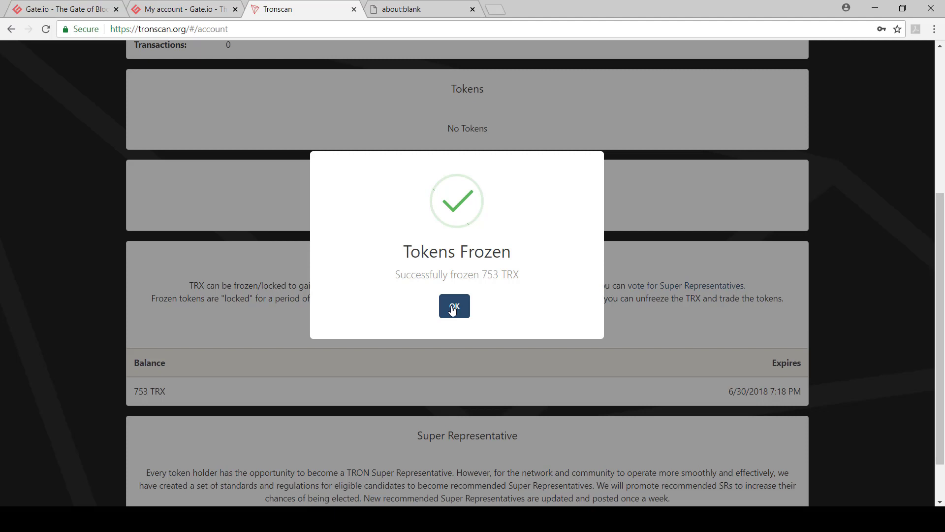
pyautogui.click(453, 309)
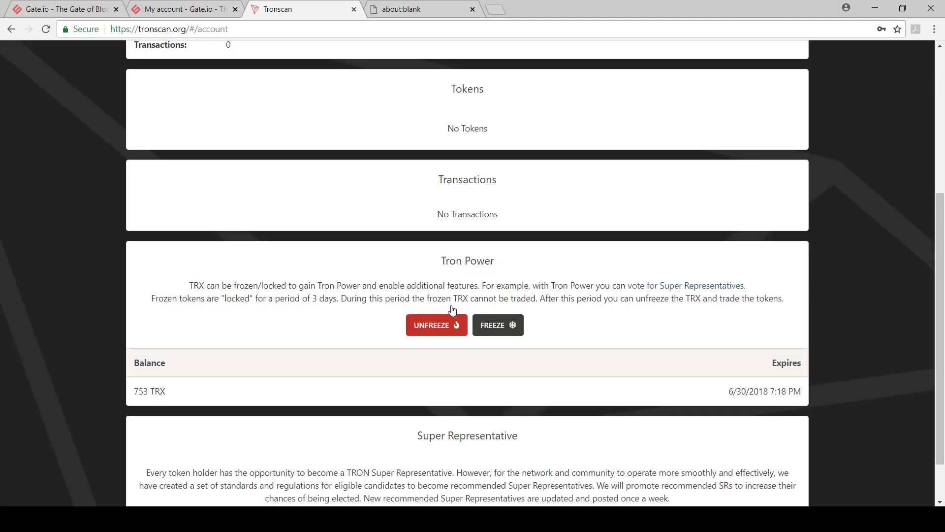
pyautogui.scroll(5, 453, 310)
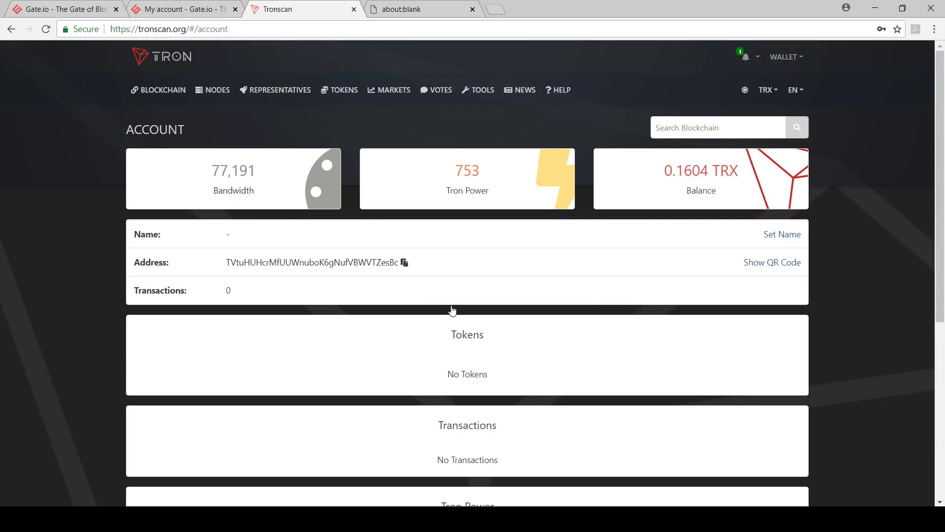
# - Start voting with 753 votes and open CryptoGuyInZA's team page in a new tab
pyautogui.click(449, 97)
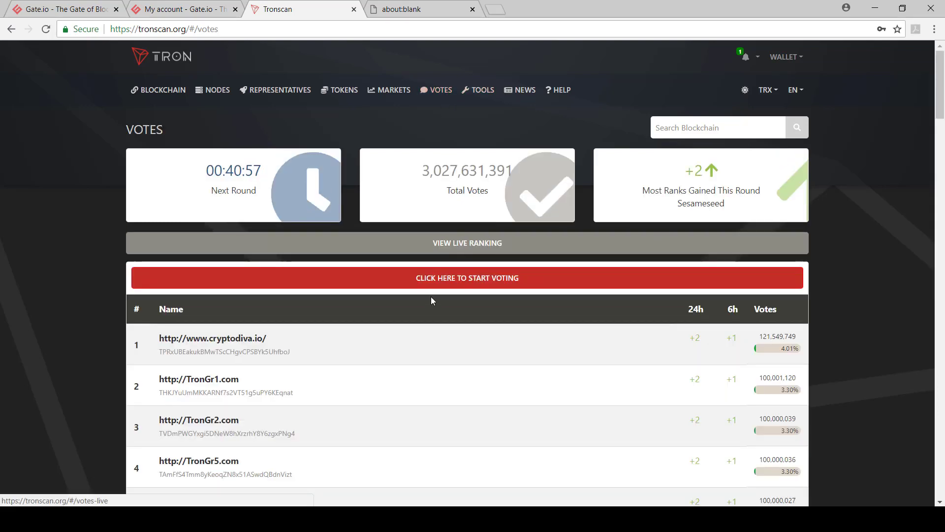
pyautogui.click(456, 281)
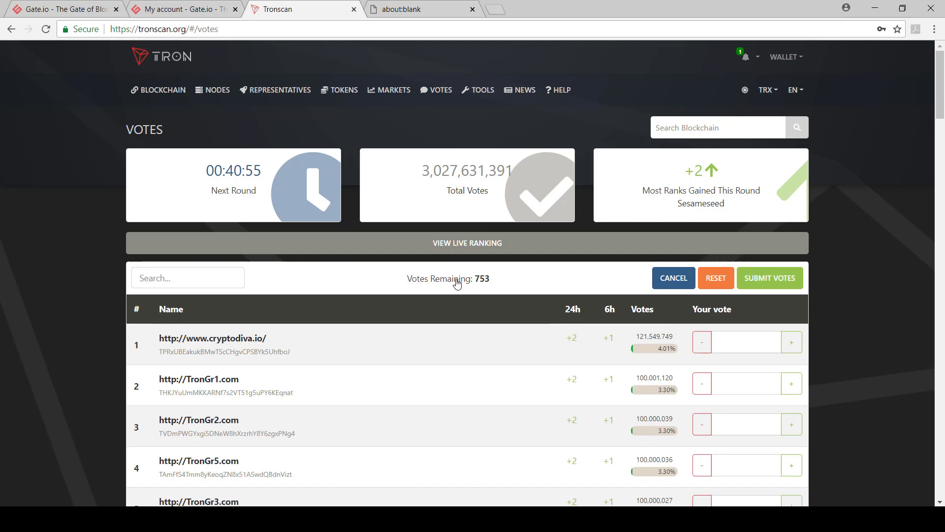
pyautogui.scroll(-20, 457, 283)
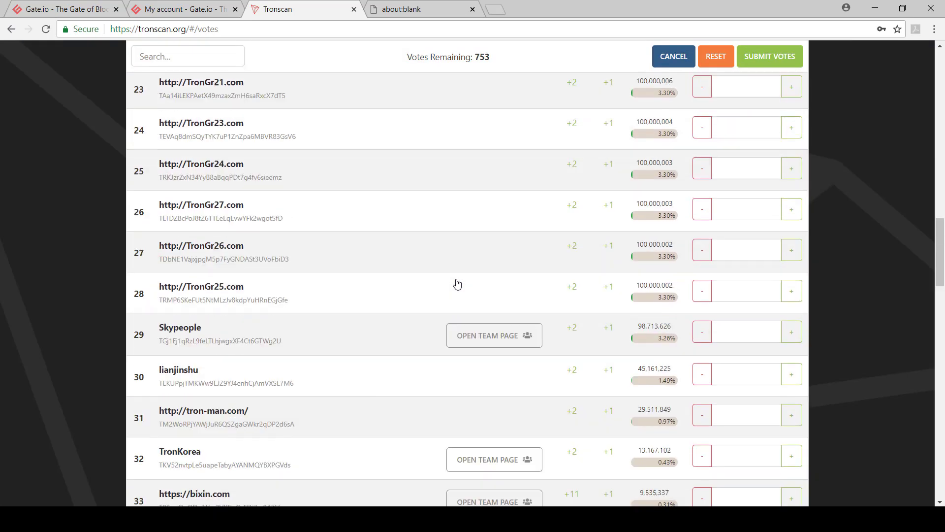
pyautogui.scroll(-10, 457, 283)
pyautogui.scroll(8, 457, 283)
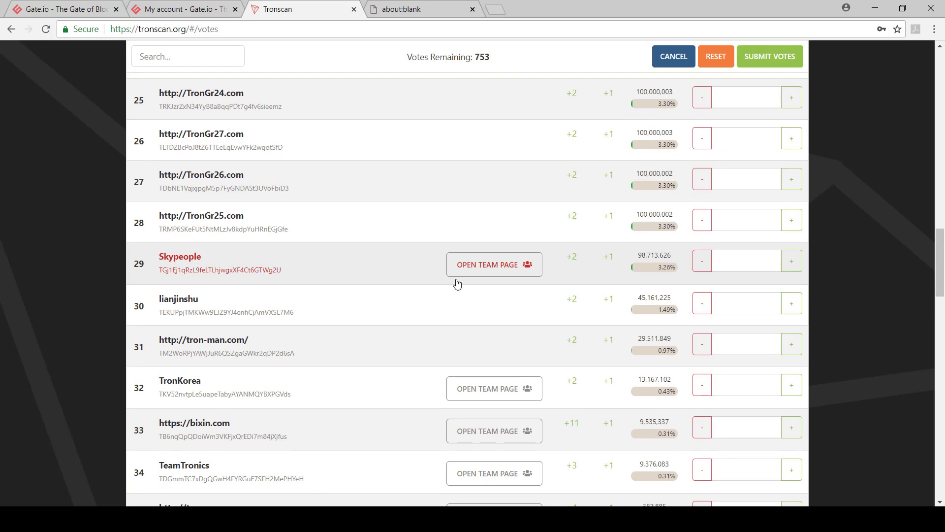
pyautogui.scroll(-9, 457, 283)
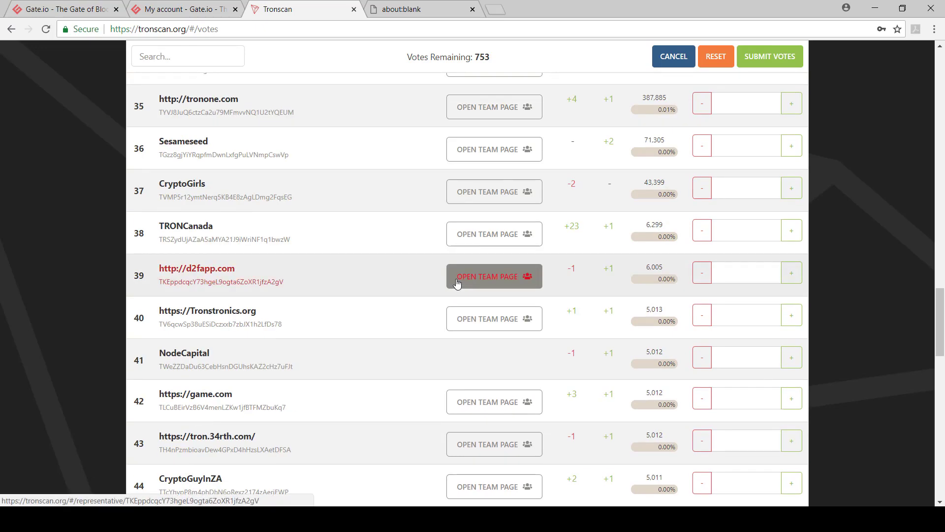
pyautogui.scroll(-3, 457, 283)
pyautogui.scroll(-1, 457, 283)
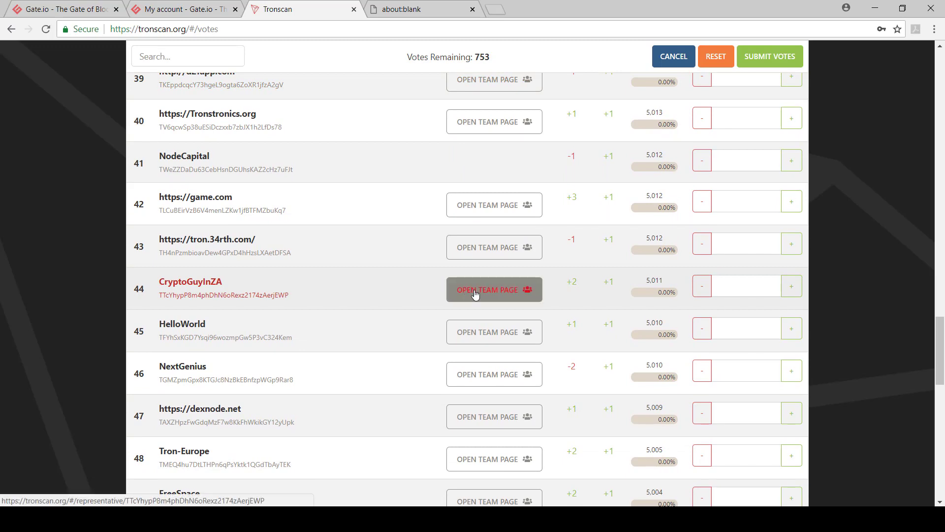
pyautogui.rightClick(473, 290)
pyautogui.click(524, 298)
# - Browse CryptoGuyInZA's profile intro and team details, then return to the votes list tab
pyautogui.click(412, 8)
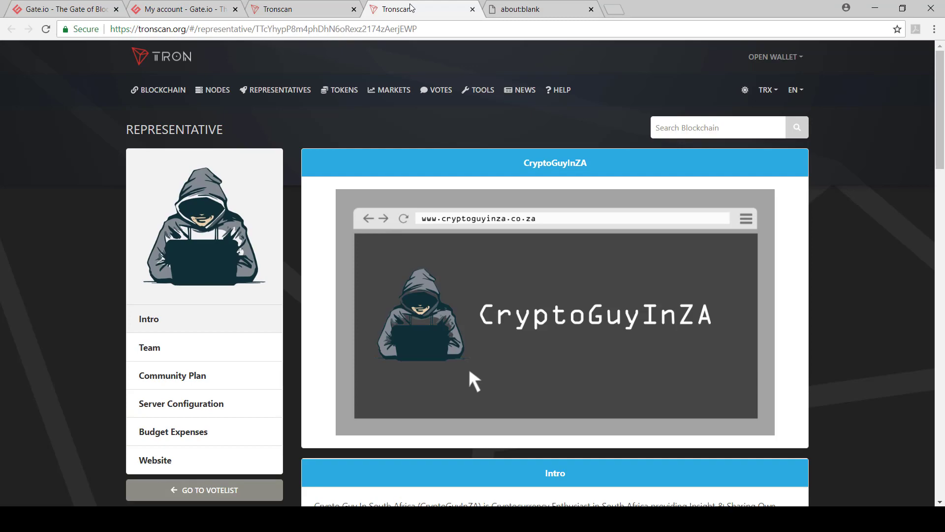
pyautogui.scroll(-10, 419, 260)
pyautogui.scroll(-12, 419, 260)
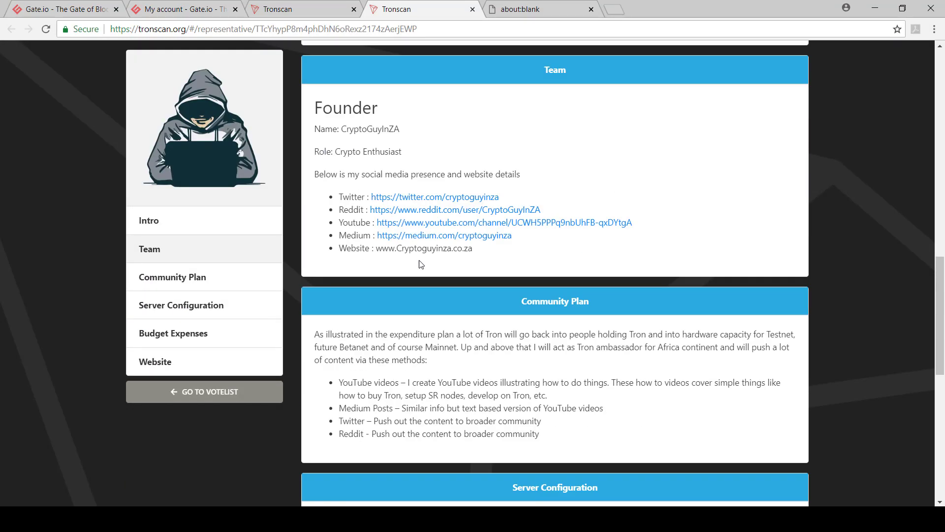
pyautogui.scroll(18, 419, 262)
pyautogui.scroll(10, 419, 264)
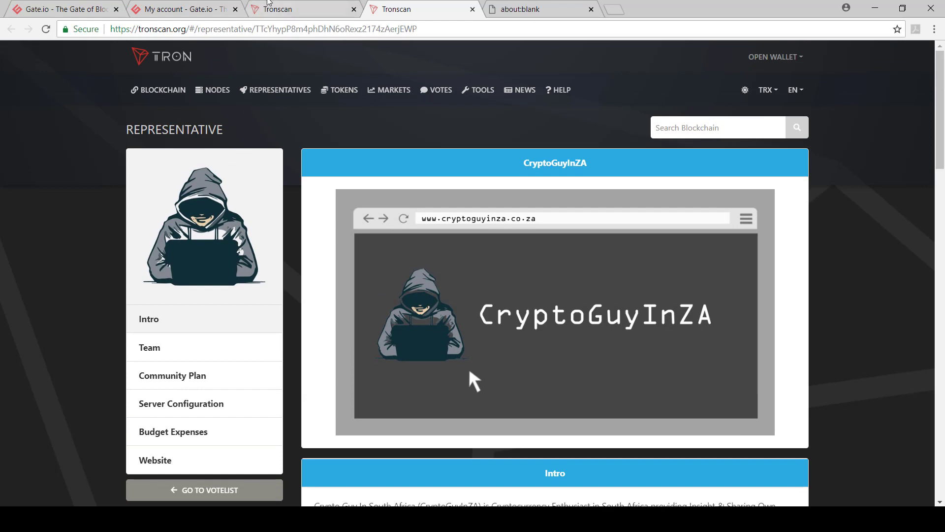
pyautogui.click(273, 6)
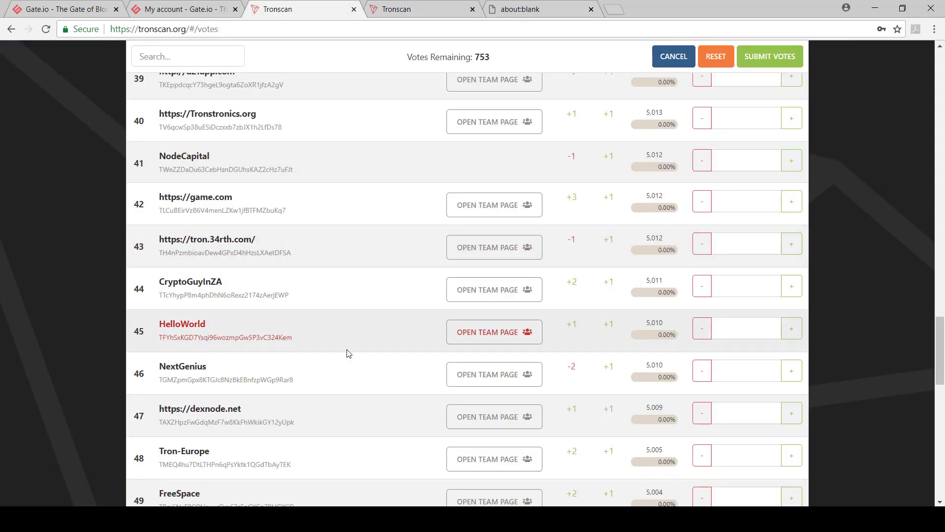
# - Give CryptoGuyInZA 753 votes, submit them, and dismiss the thank-you message
pyautogui.click(739, 288)
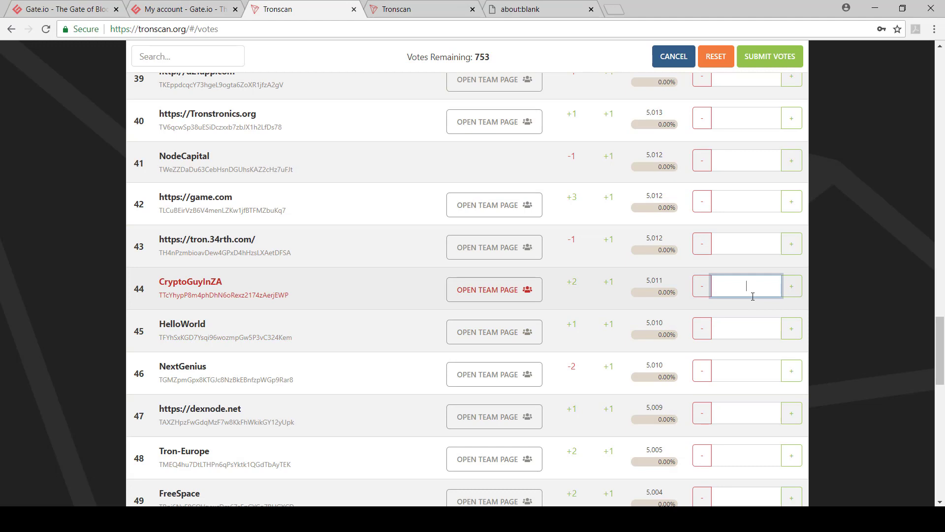
pyautogui.write('753')
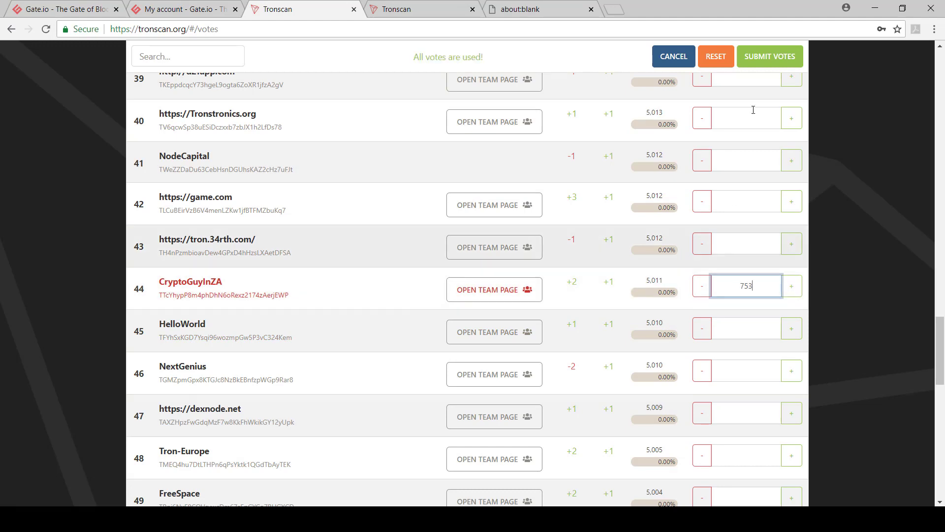
pyautogui.click(777, 55)
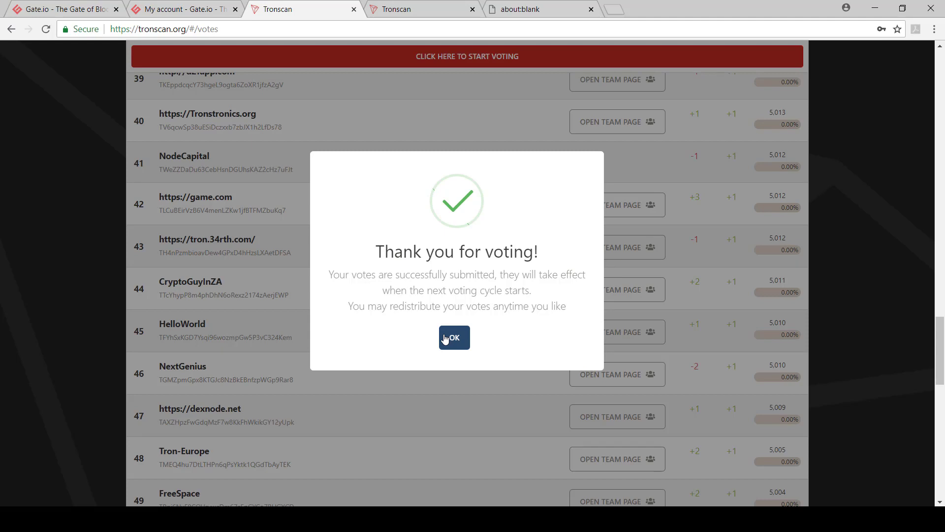
pyautogui.click(445, 340)
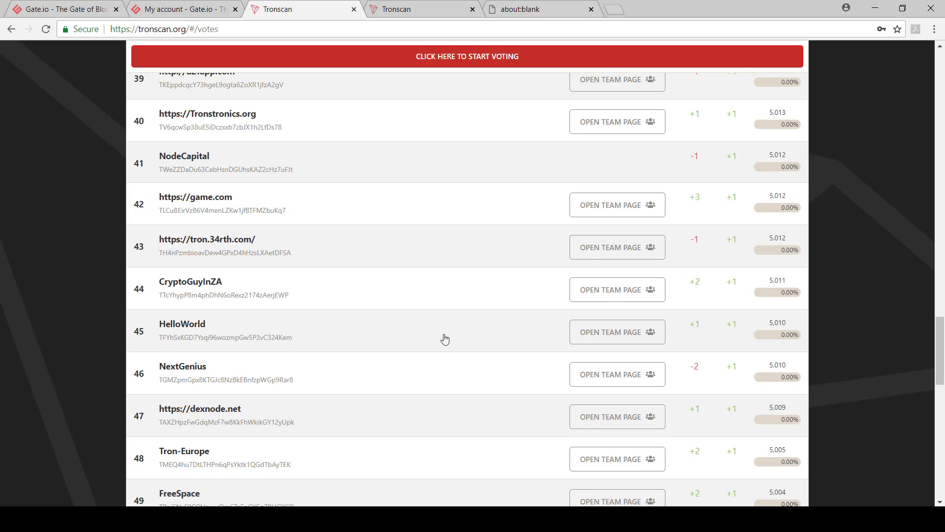
# - Open the live vote ranking and reload it until CryptoGuyInZA shows 6,455 votes at rank 39
pyautogui.scroll(20, 445, 339)
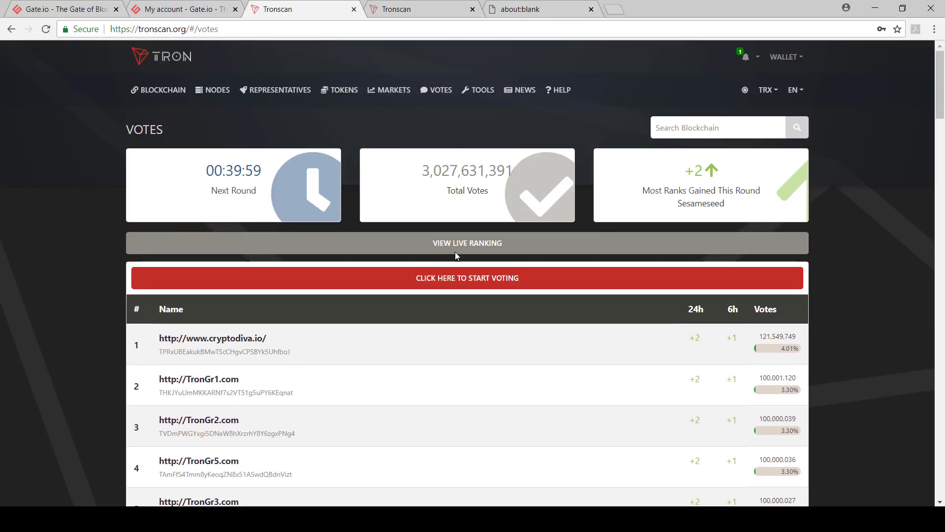
pyautogui.click(471, 242)
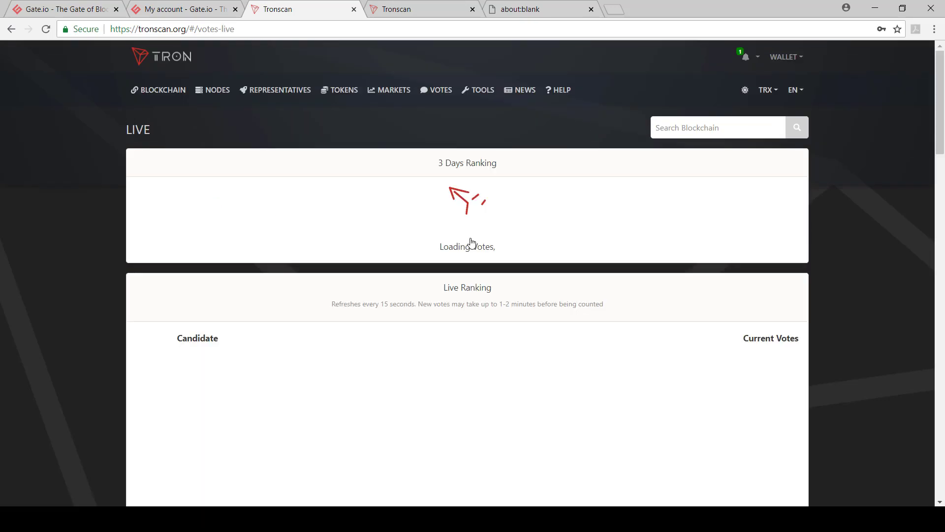
pyautogui.scroll(-8, 471, 242)
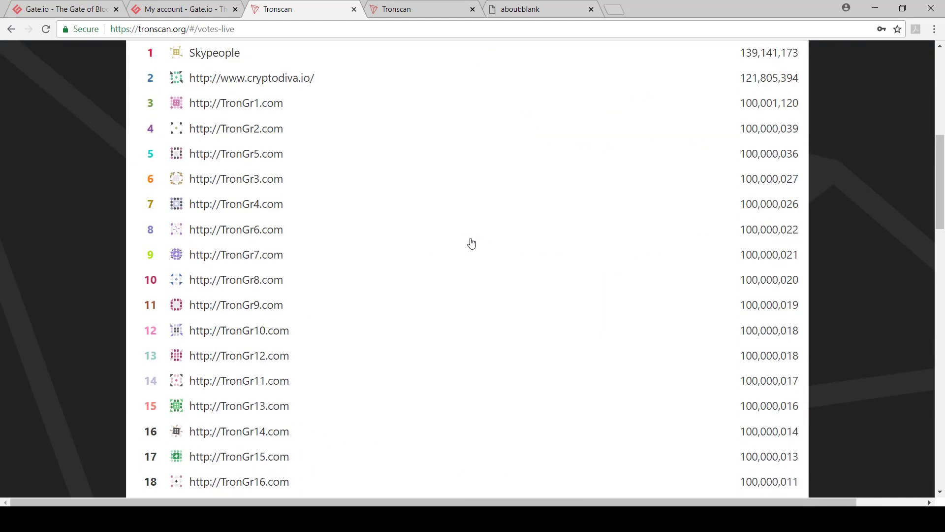
pyautogui.scroll(-16, 472, 243)
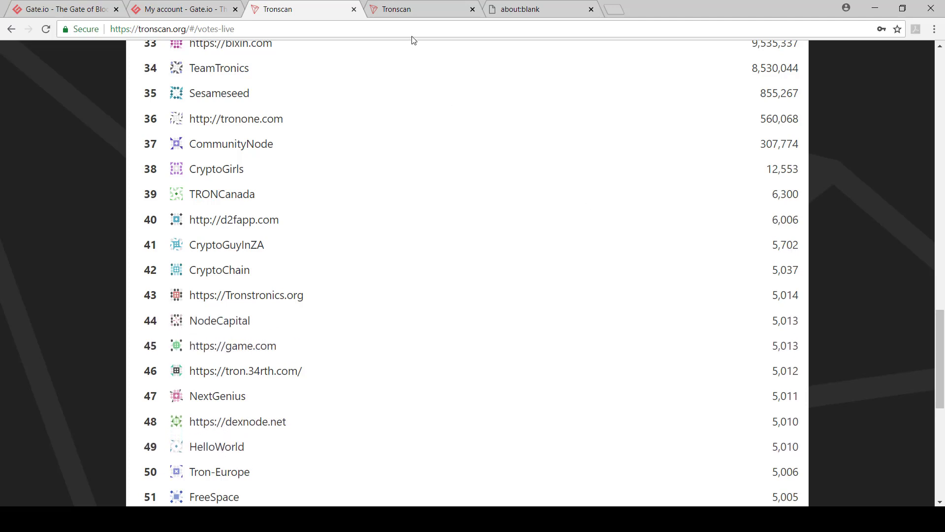
pyautogui.click(311, 30)
pyautogui.press('Return')
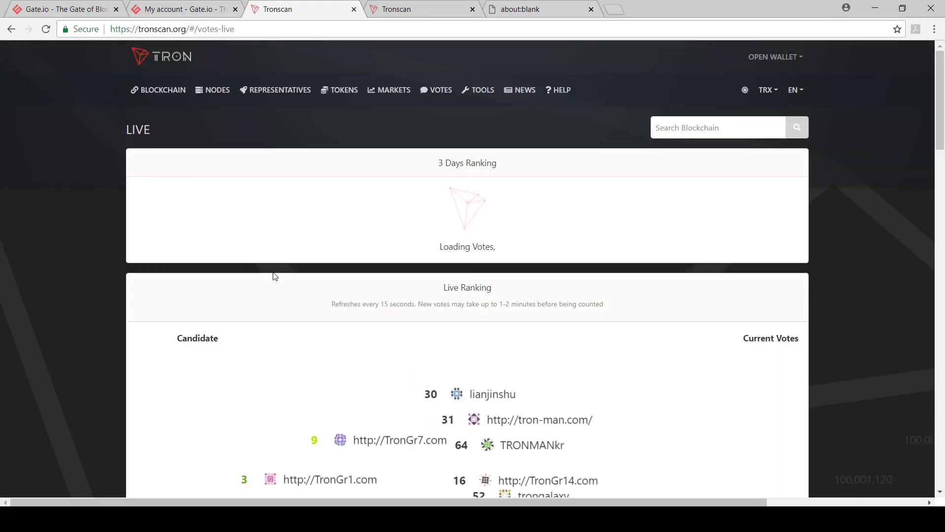
pyautogui.scroll(-17, 273, 276)
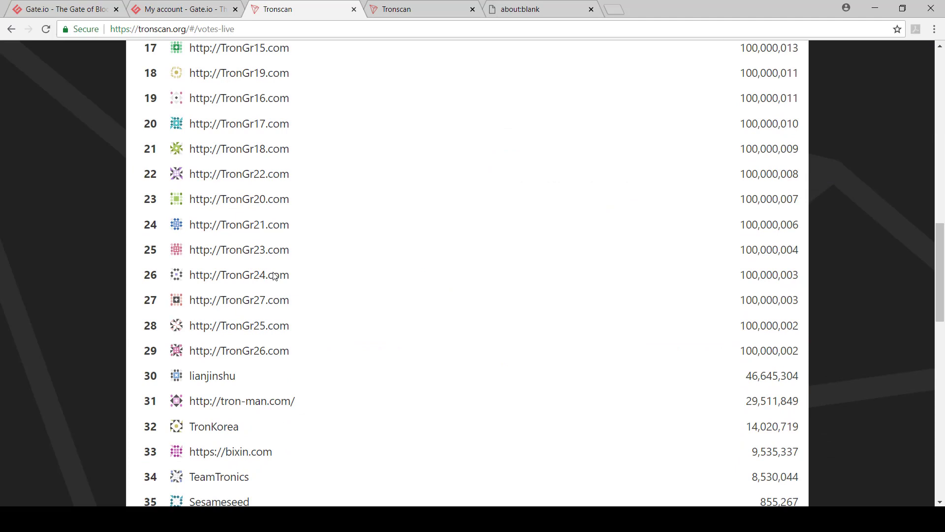
pyautogui.scroll(-8, 274, 275)
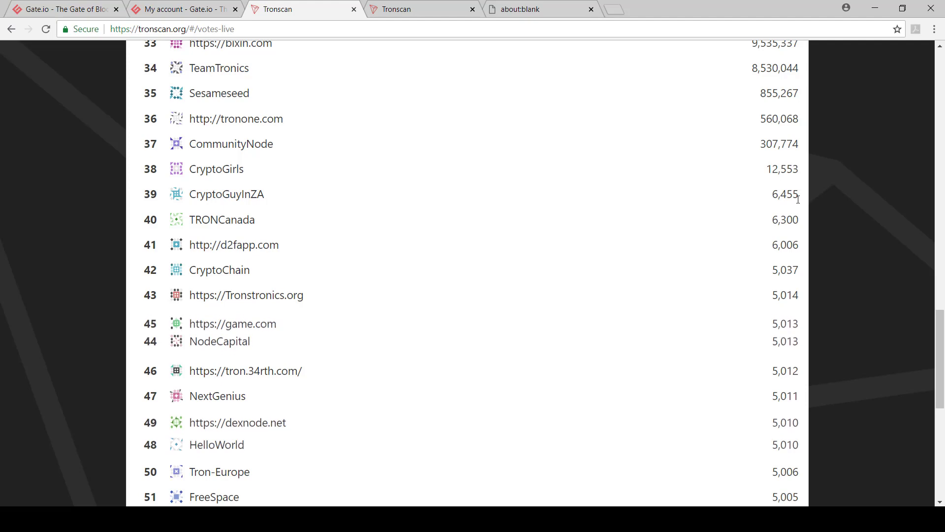
pyautogui.scroll(17, 798, 199)
pyautogui.scroll(8, 799, 199)
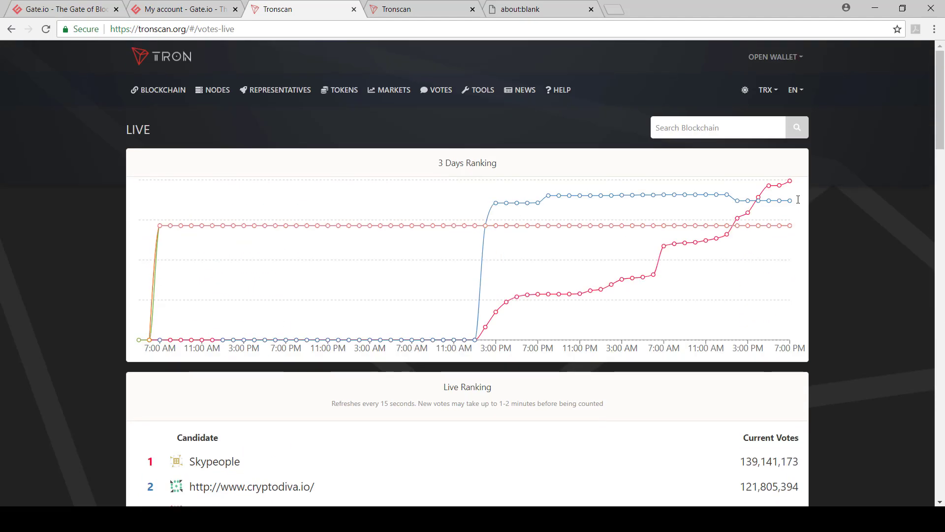